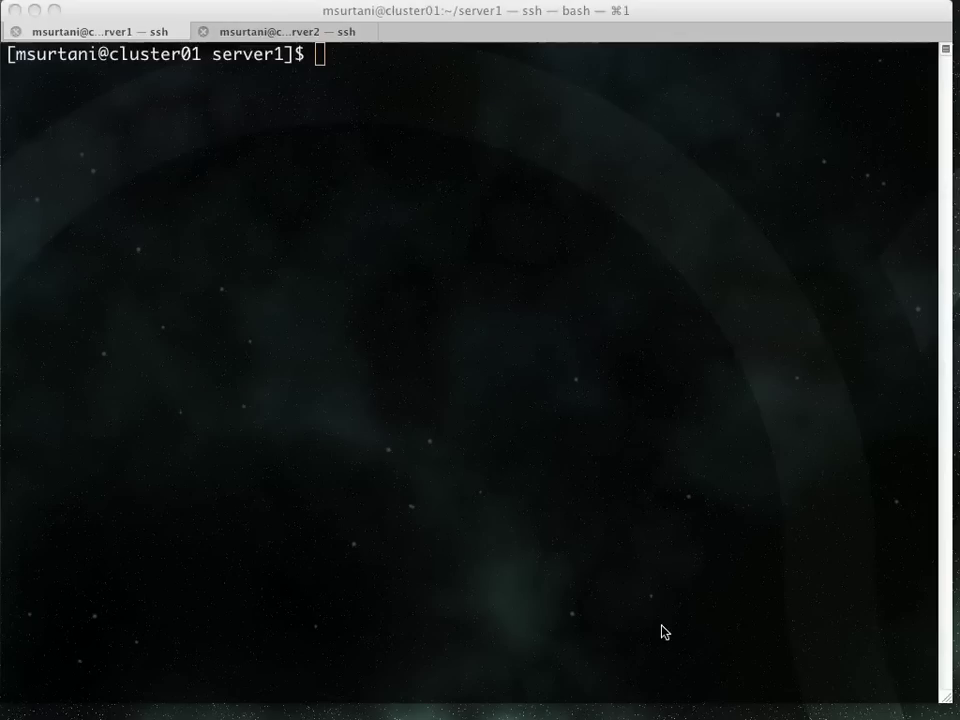
Bring the Terminal window with the cluster01 server1 session into focus
{"action": "left_click", "coordinate": [583, 435]}
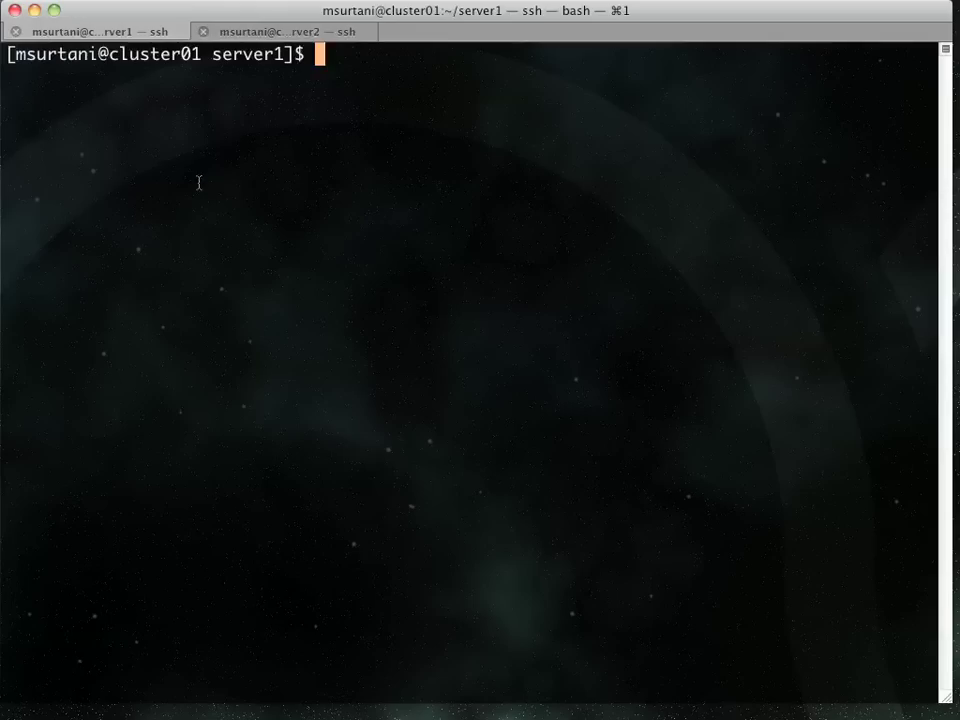
List server1, then enter jboss/ and list server/jbossweb-standalone's folders with ls
{"action": "type", "text": "ls"}
{"action": "key", "text": "Return"}
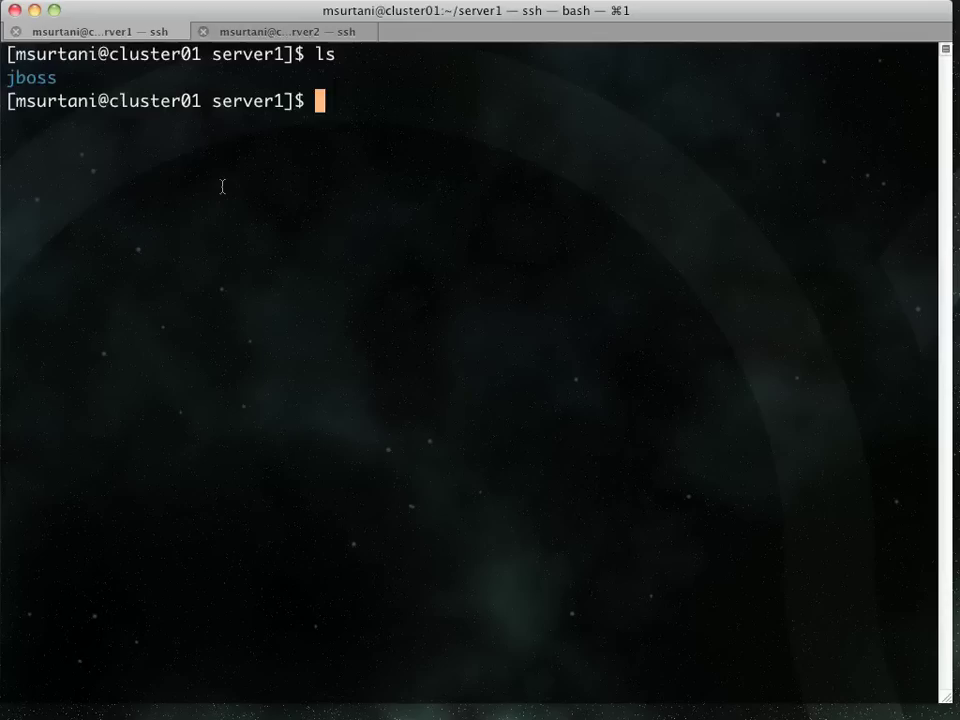
{"action": "type", "text": "cd jboss/"}
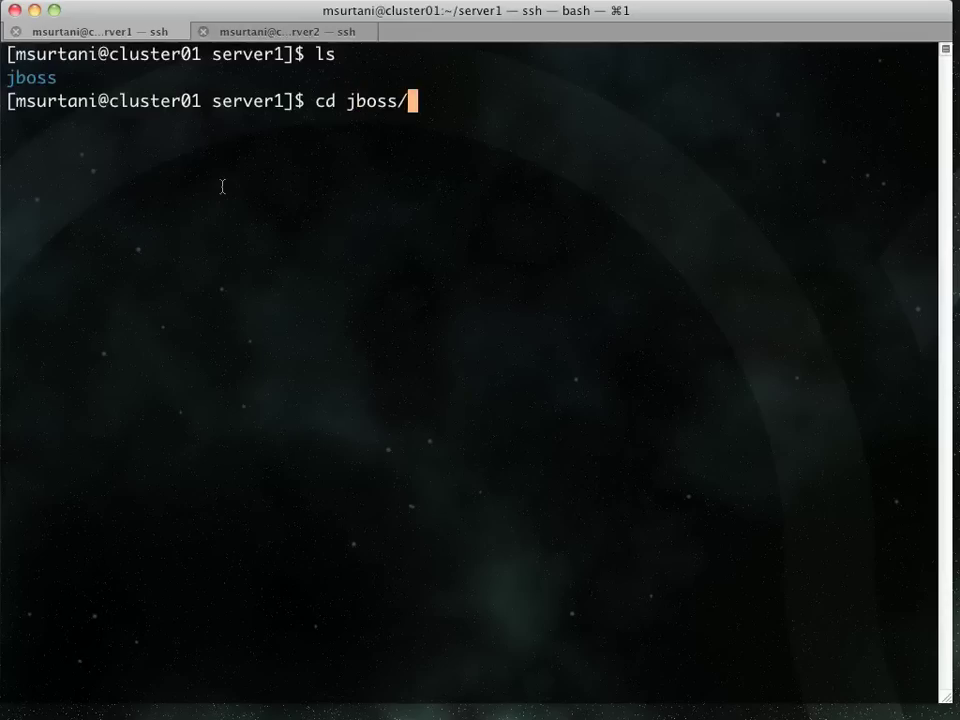
{"action": "key", "text": "Return"}
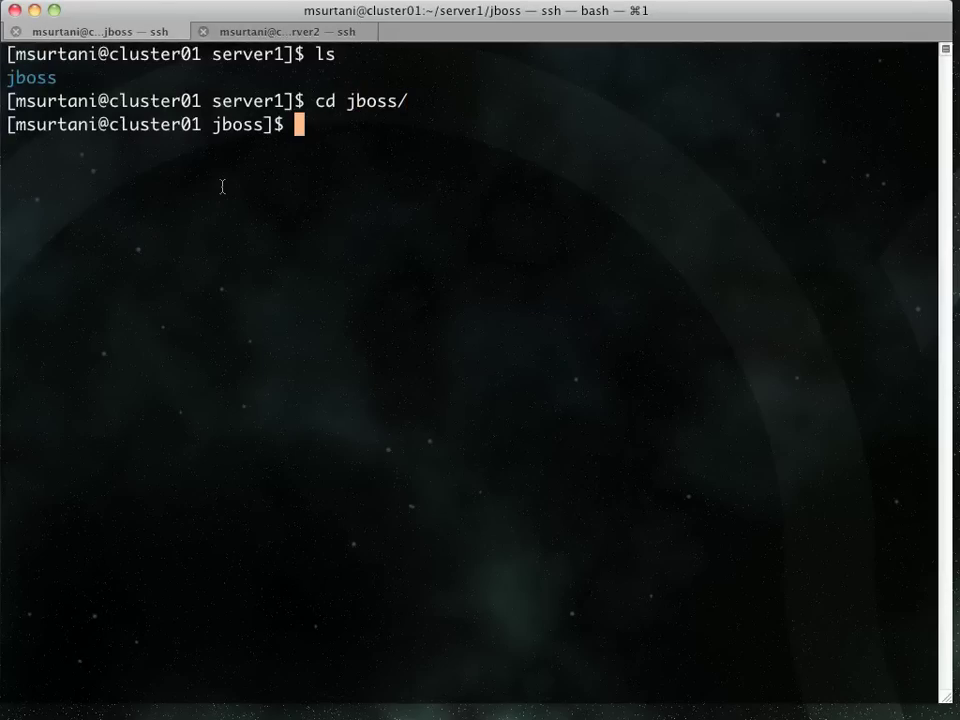
{"action": "type", "text": "ls server/j"}
{"action": "key", "text": "Tab"}
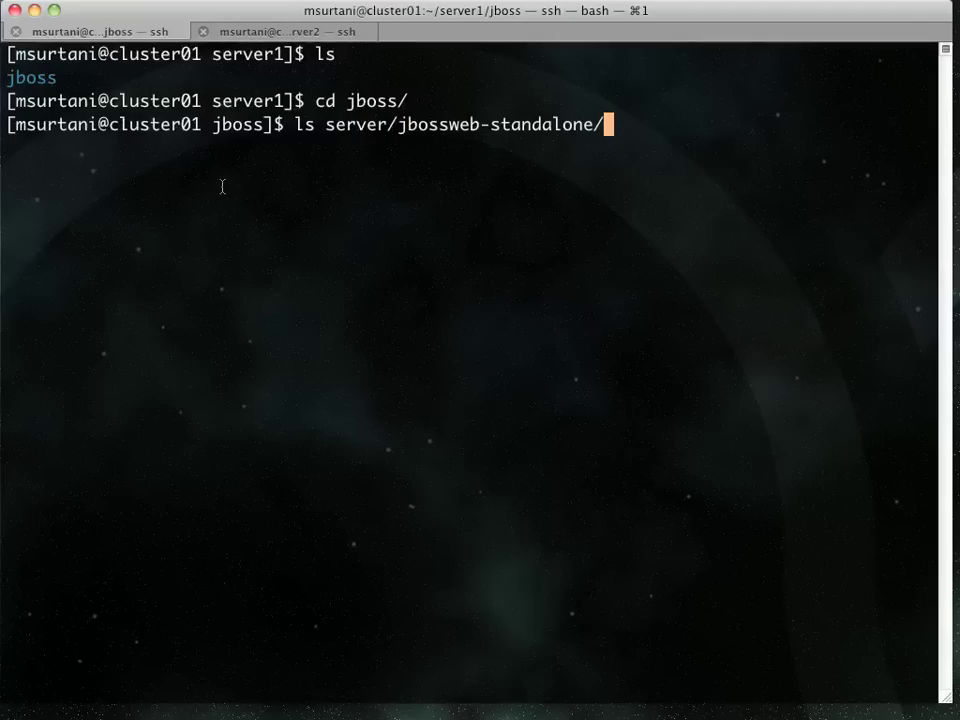
{"action": "key", "text": "Return"}
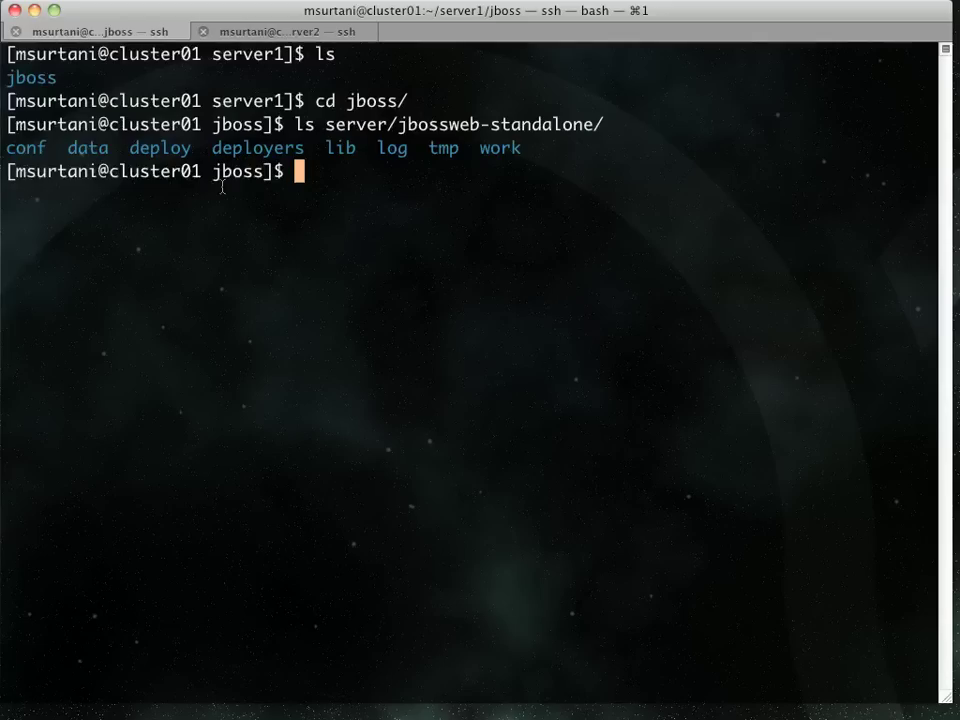
Copy ~/infinispan-gridfs-webdav.war into server/jbossweb-standalone/deploy/ on cluster01
{"action": "type", "text": "cp ~/i"}
{"action": "key", "text": "Tab"}
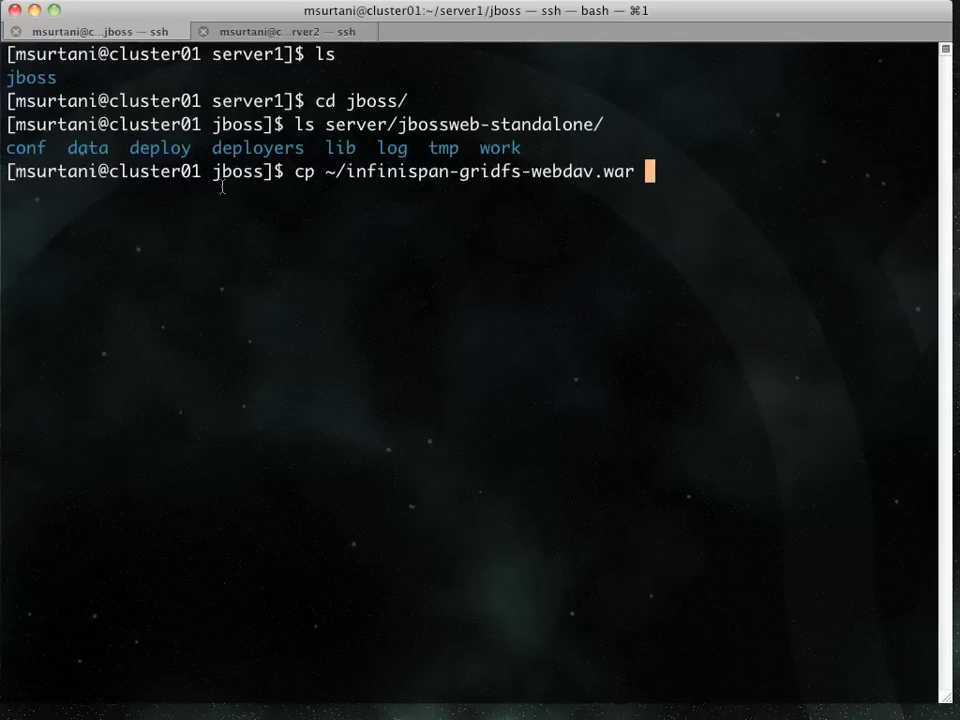
{"action": "type", "text": "server/jbossweb-standalone/"}
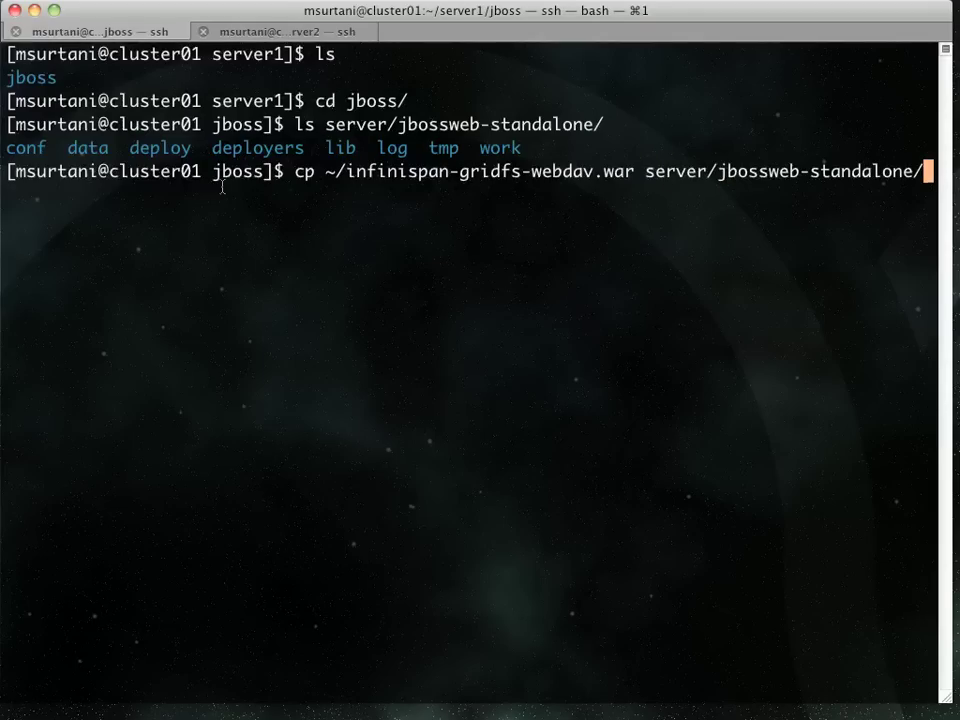
{"action": "type", "text": "deploy/"}
{"action": "key", "text": "Return"}
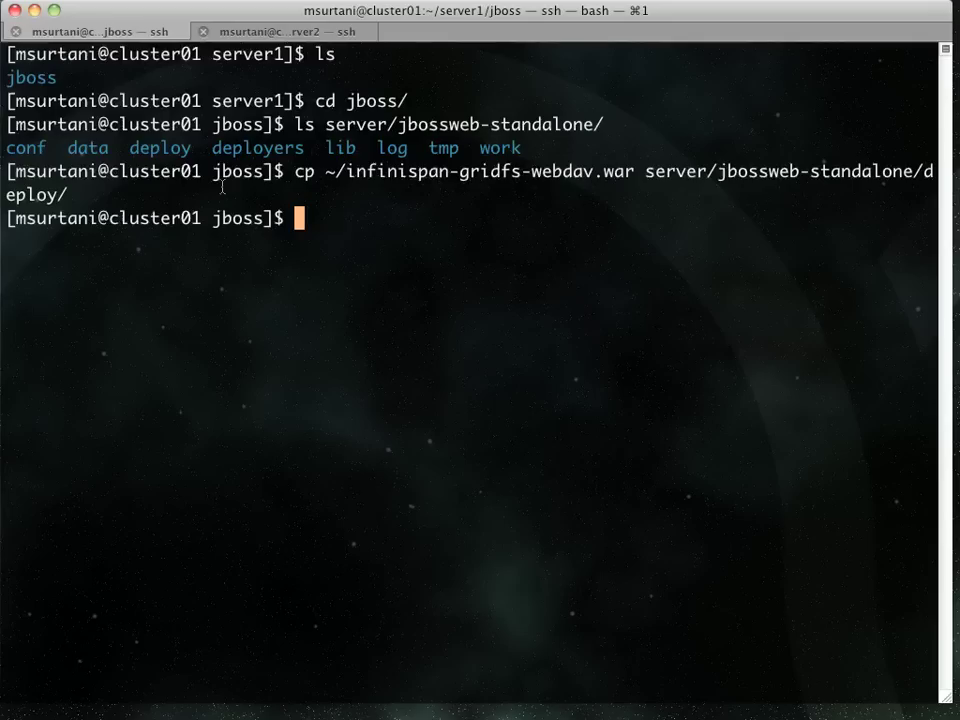
From bin/, start JBoss with ./run.sh -c jbossweb-standalone -b cluster01
{"action": "type", "text": "cd bin/"}
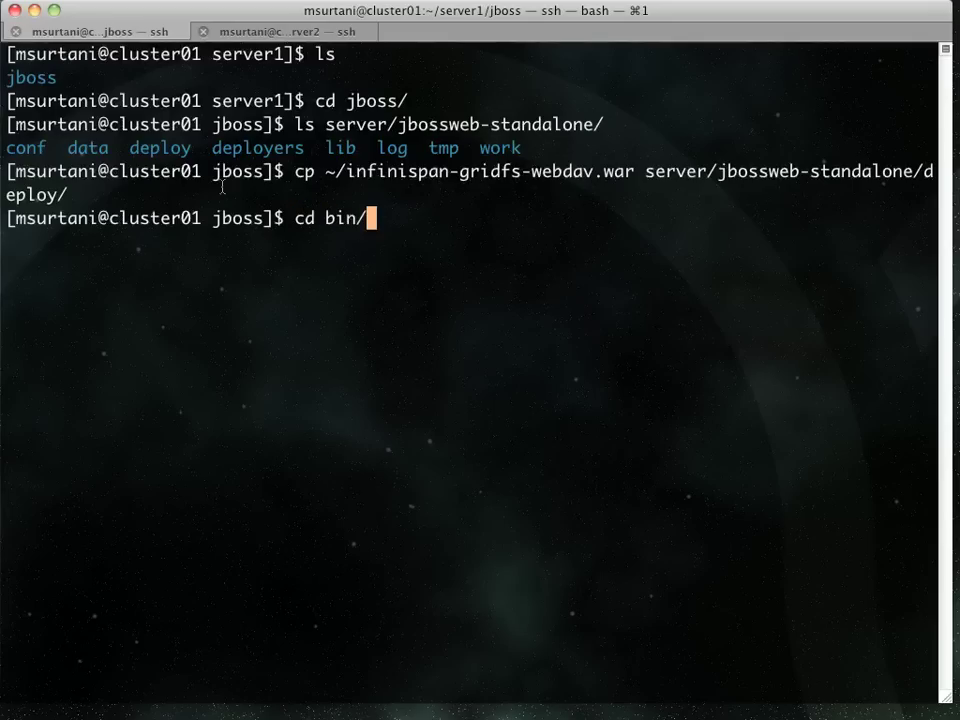
{"action": "key", "text": "Return"}
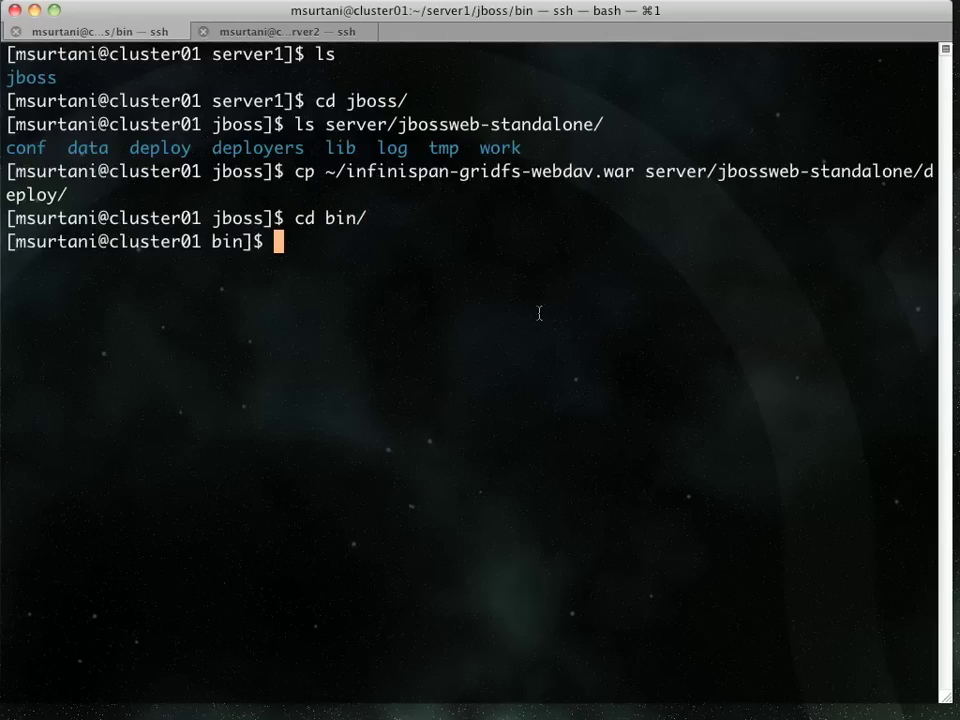
{"action": "type", "text": "./run.sh -c jbossweb-standalone -b cluster01"}
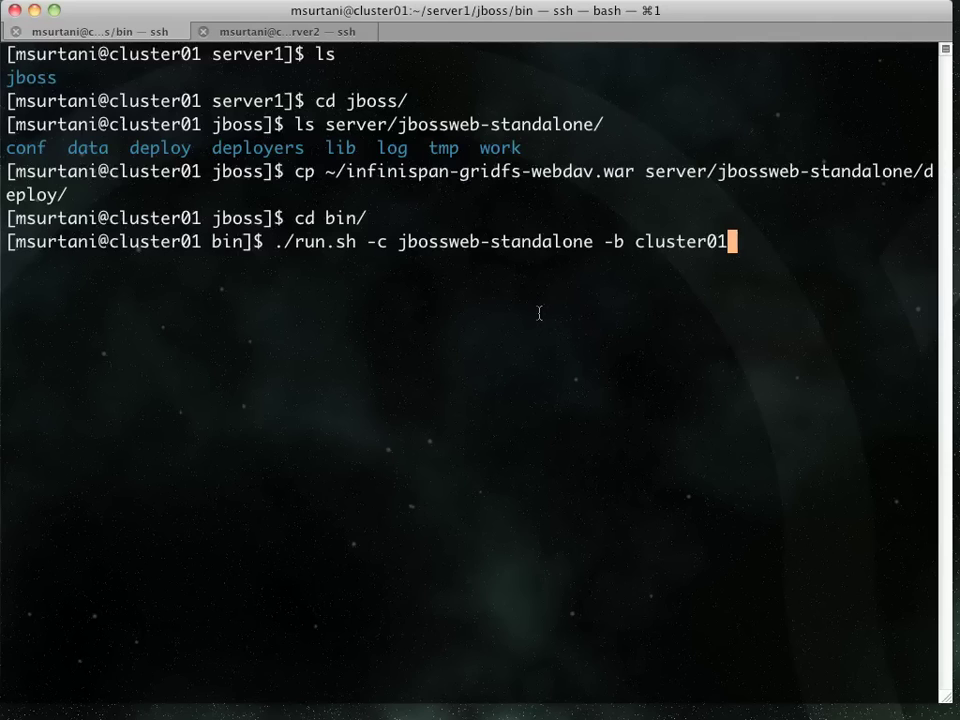
{"action": "key", "text": "Return"}
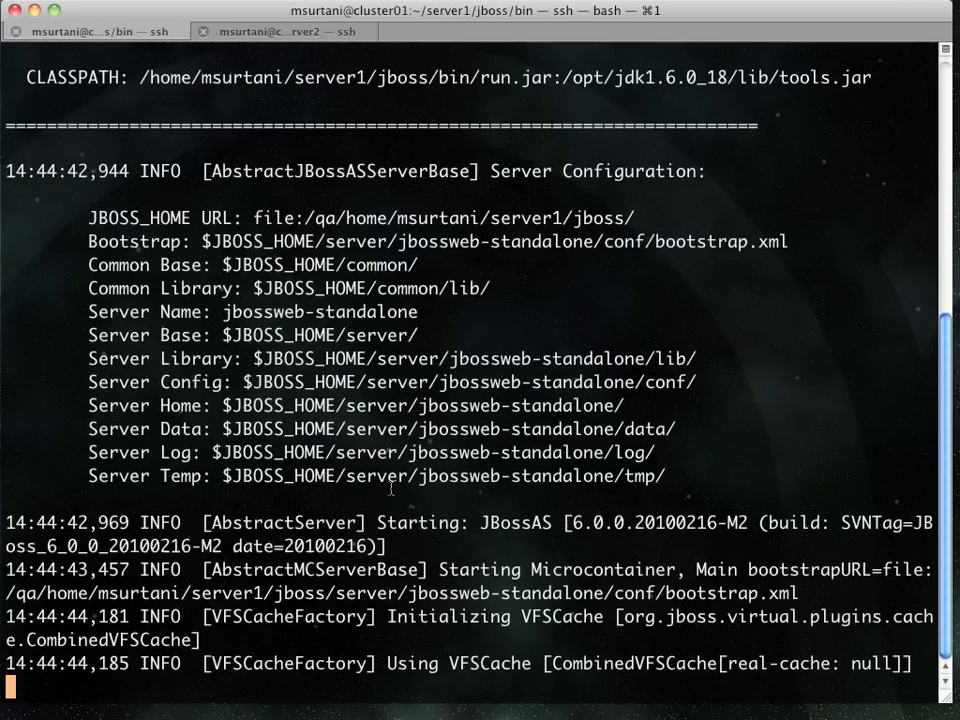
On the cluster02 tab, list server2, enter jboss/ and list its contents
{"action": "left_click", "coordinate": [246, 36]}
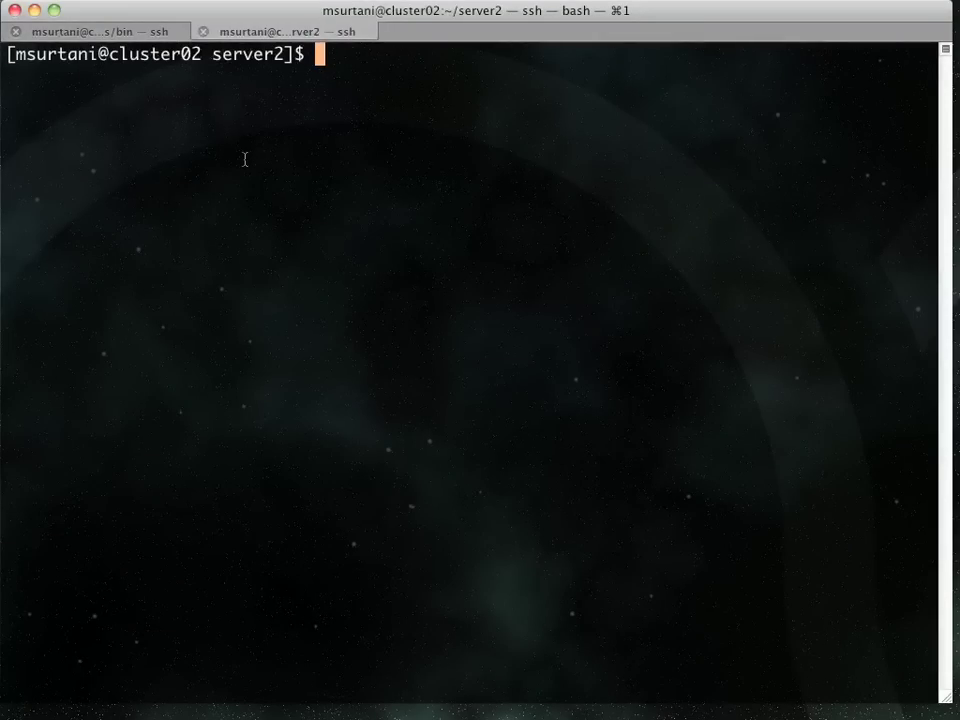
{"action": "type", "text": "k"}
{"action": "key", "text": "BackSpace"}
{"action": "type", "text": "ls"}
{"action": "key", "text": "Return"}
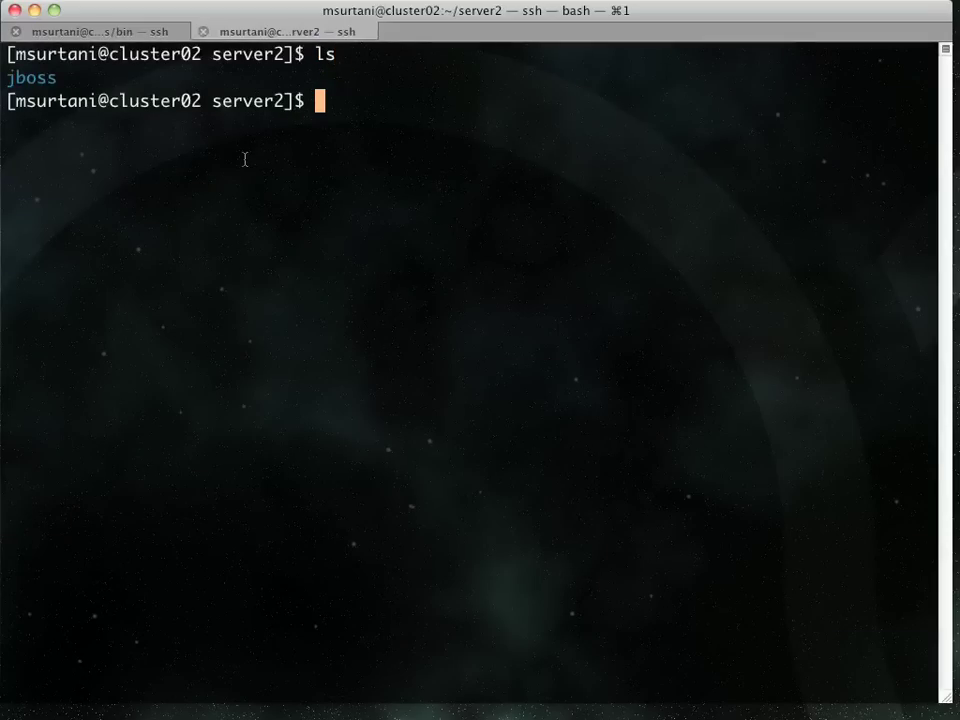
{"action": "type", "text": "cd jboss/"}
{"action": "key", "text": "Return"}
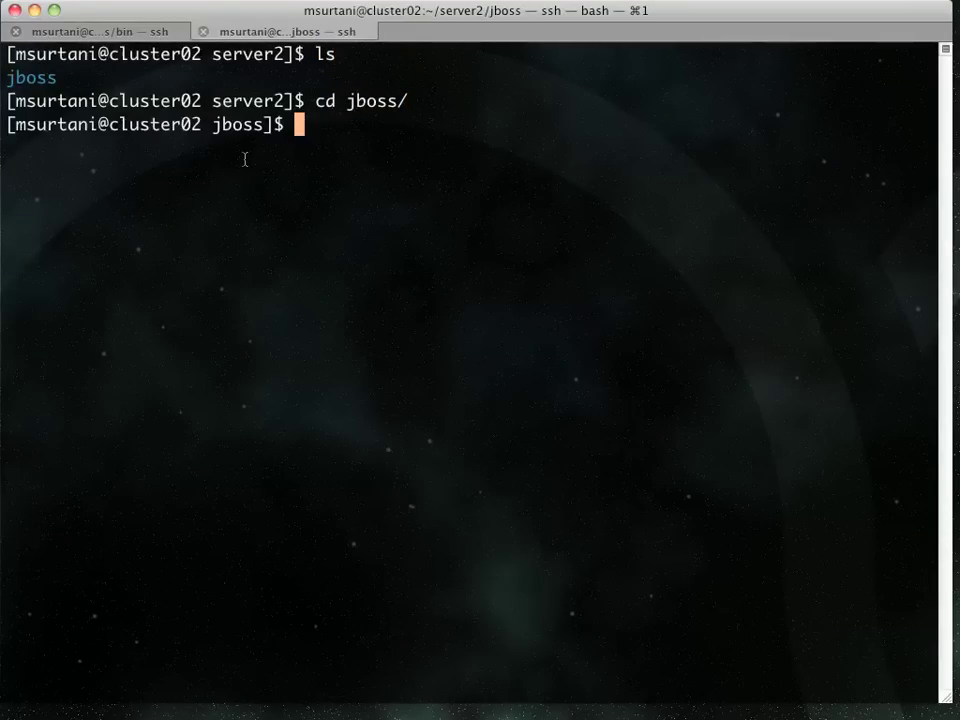
{"action": "type", "text": "ls"}
{"action": "key", "text": "Return"}
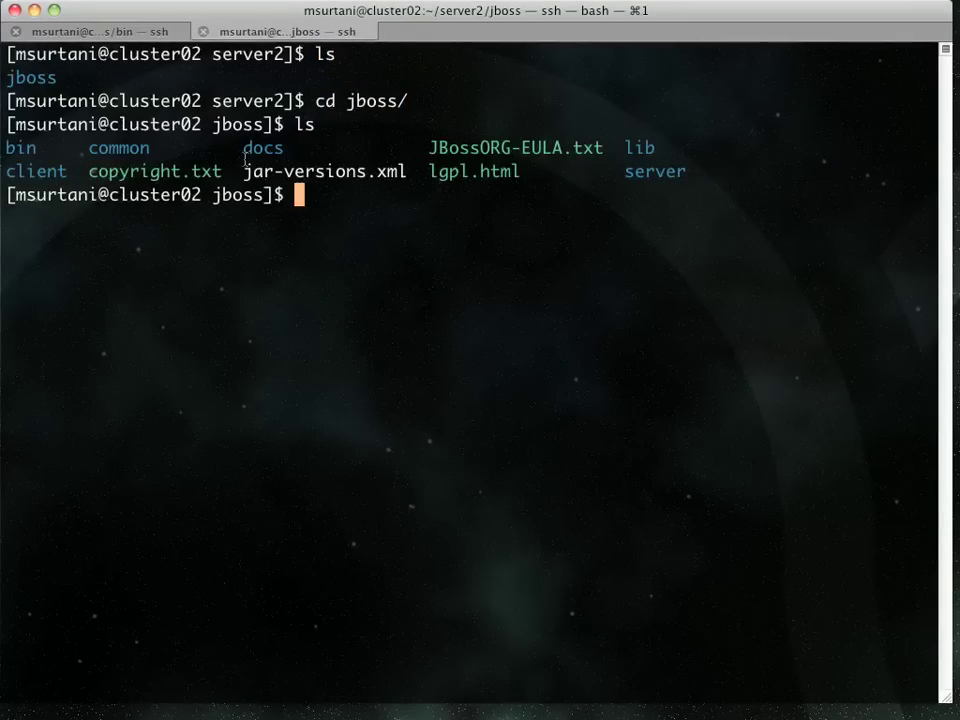
Copy ~/infinispan-gridfs-webdav.war into server/jbossweb-standalone/deploy/ on cluster02
{"action": "type", "text": "cp ~/in"}
{"action": "key", "text": "Tab"}
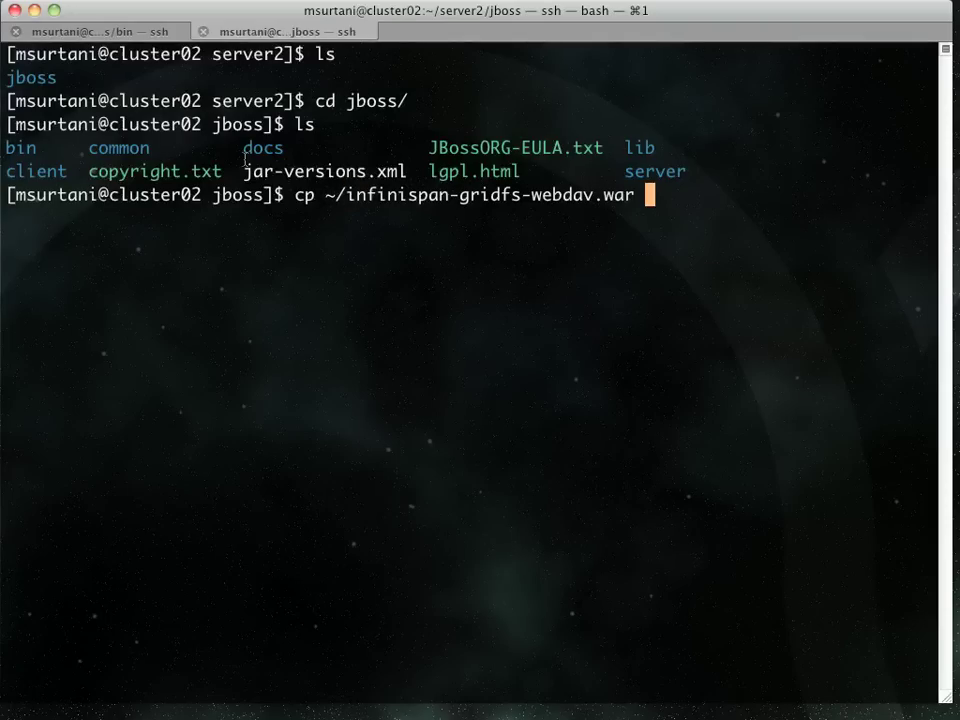
{"action": "type", "text": "ser"}
{"action": "key", "text": "Tab"}
{"action": "type", "text": "j"}
{"action": "key", "text": "Tab"}
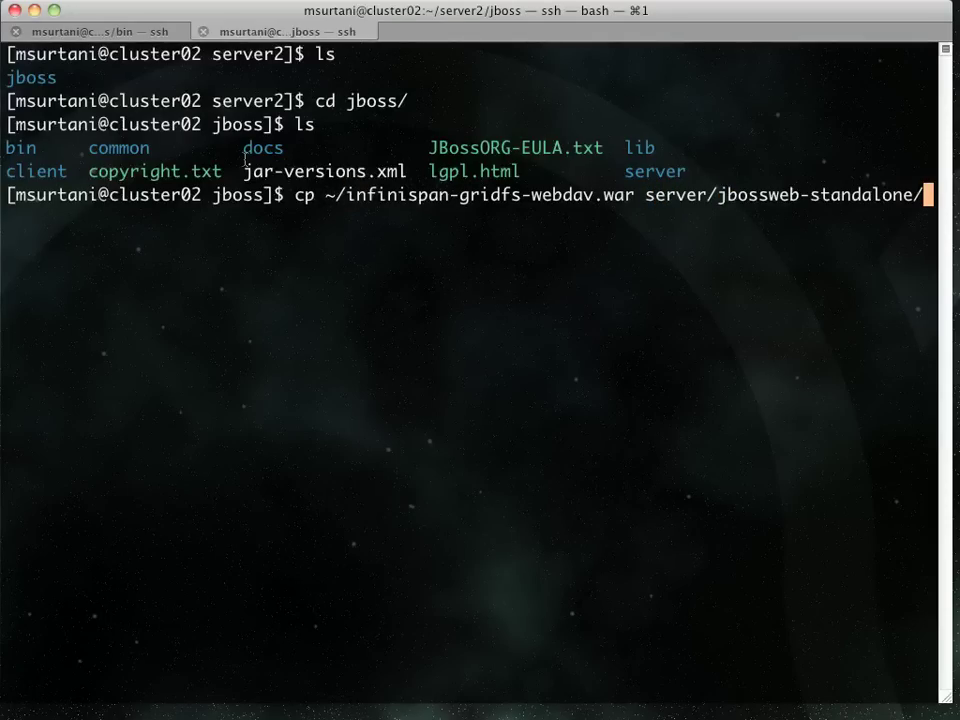
{"action": "type", "text": "deploy/"}
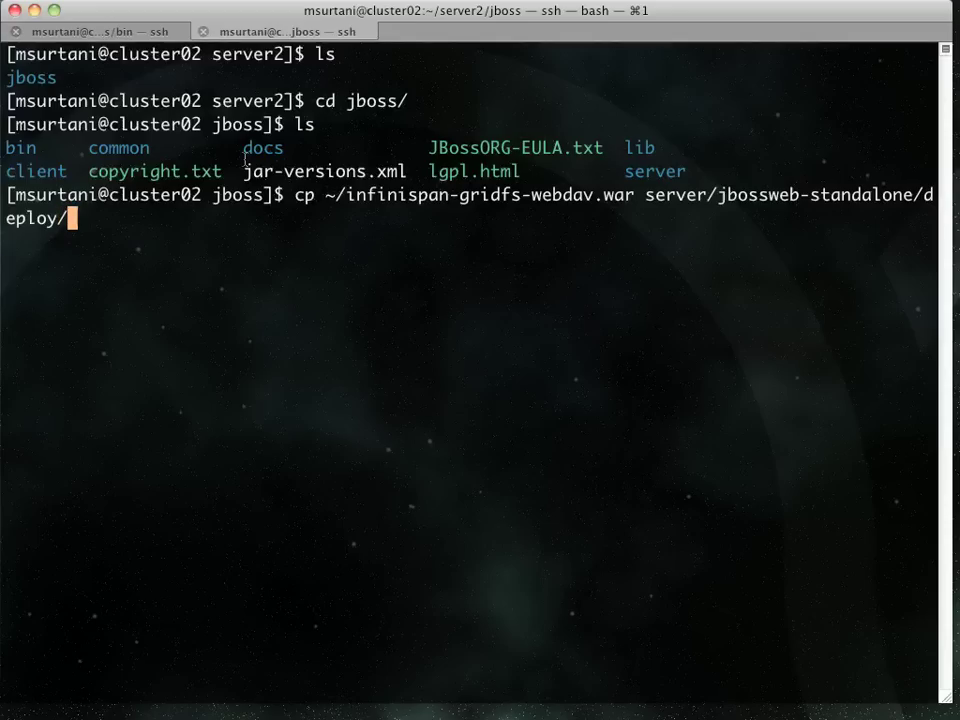
{"action": "key", "text": "Return"}
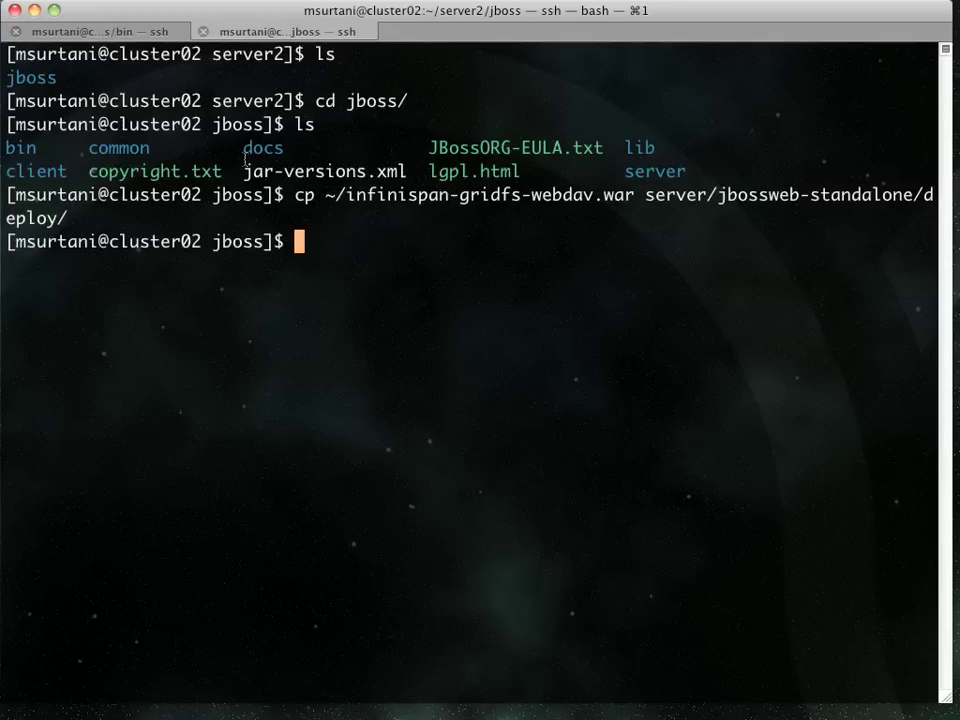
From jboss/bin, run ./run.sh -c jbossweb-standalone -b cluster02, reusing the earlier command
{"action": "type", "text": "cd bin/"}
{"action": "key", "text": "Return"}
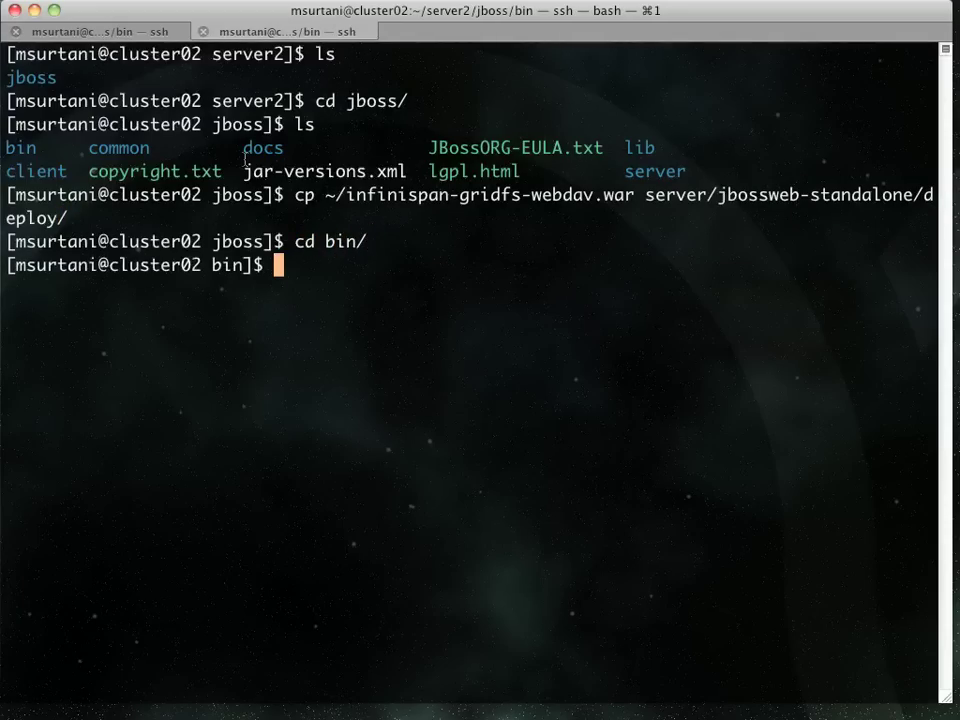
{"action": "type", "text": "./run.sh -c jbossweb-standalone -b cluster01"}
{"action": "key", "text": "BackSpace"}
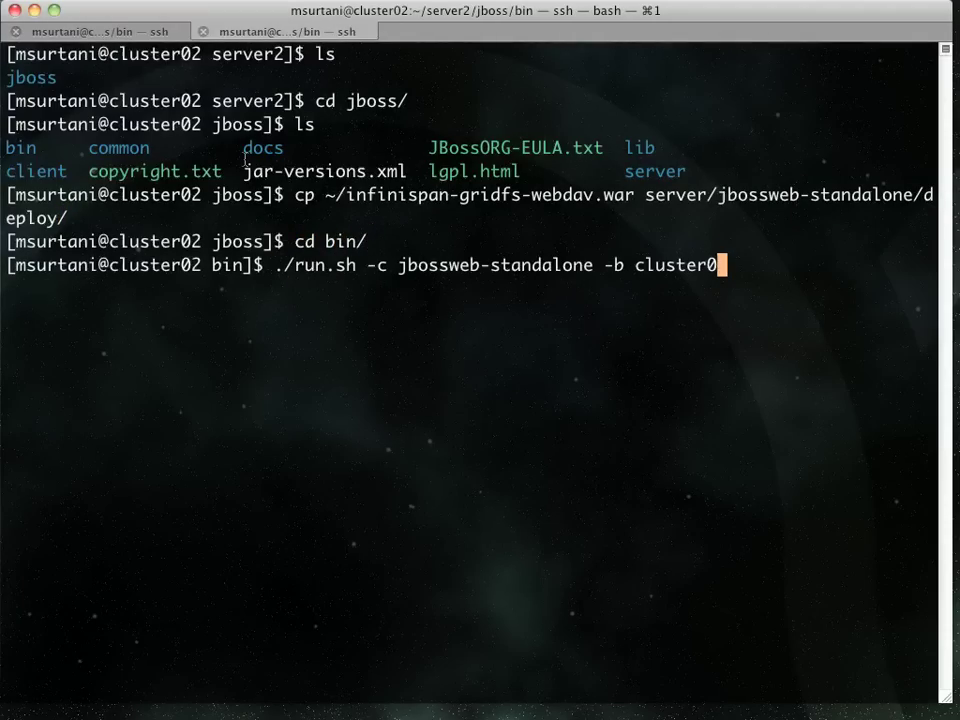
{"action": "type", "text": "2"}
{"action": "key", "text": "Return"}
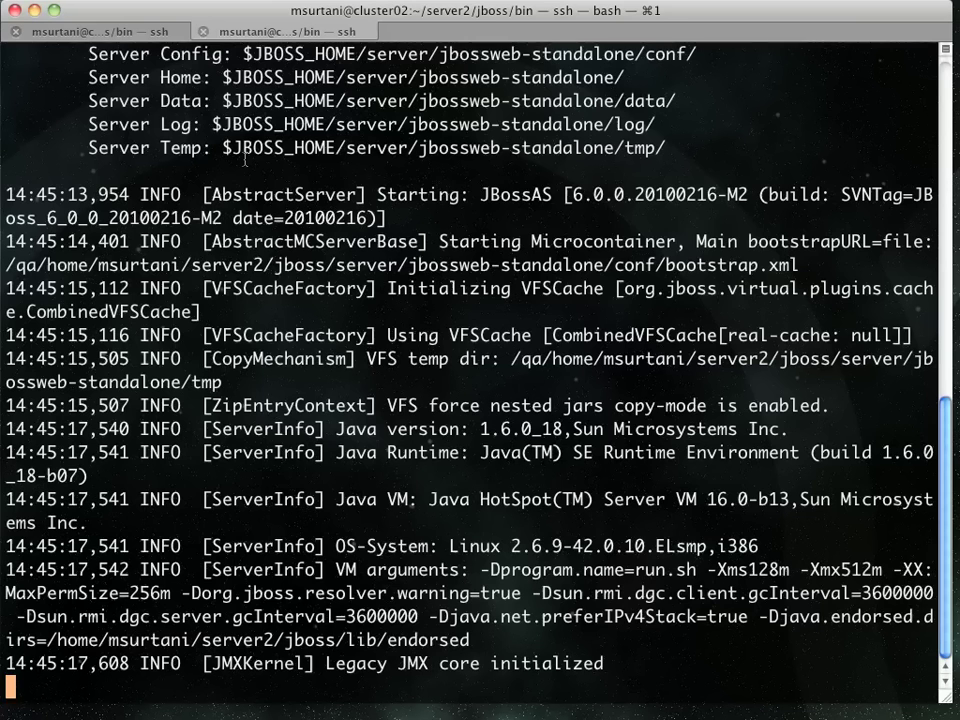
Switch to the cluster01 tab to view its JBoss startup log
{"action": "left_click", "coordinate": [52, 28]}
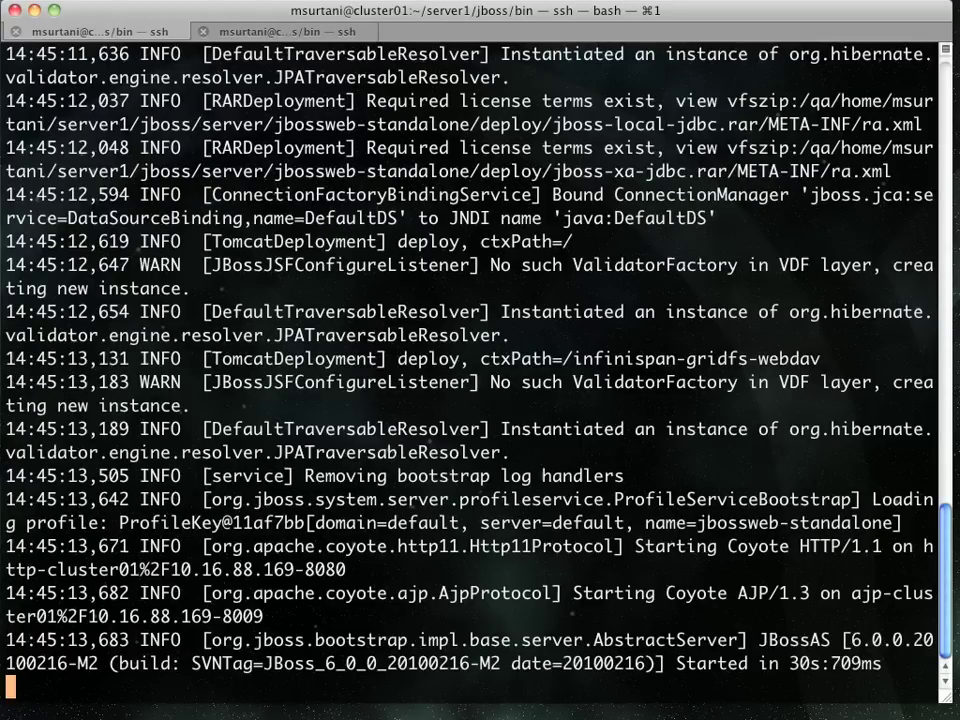
In Finder, connect as Guest to cluster01's infinispan-gridfs-webdav server address
{"action": "key", "text": "super+Tab"}
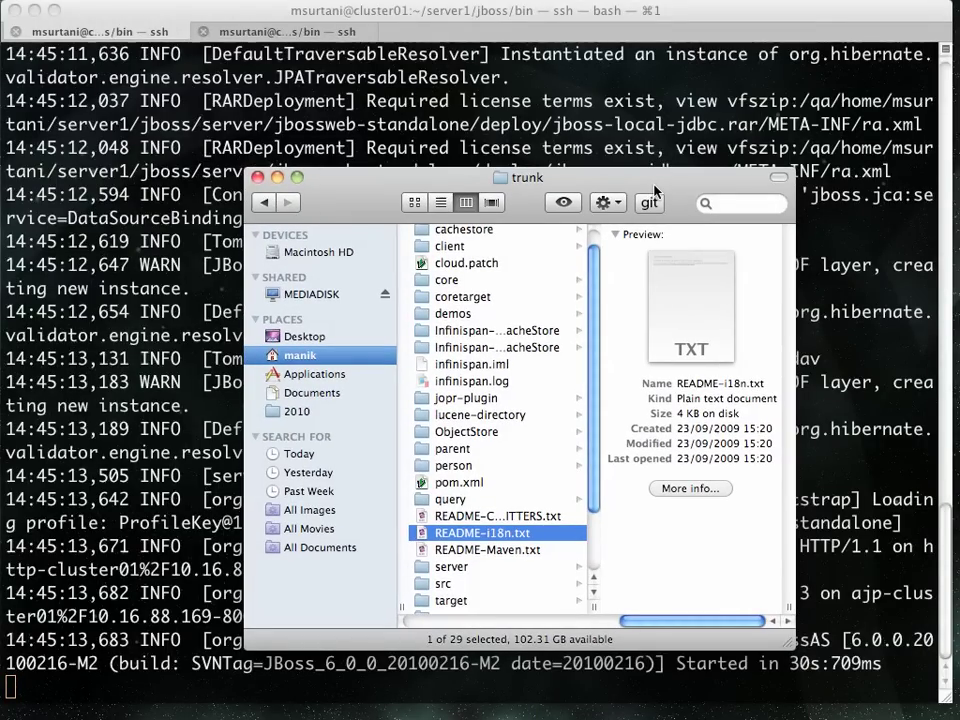
{"action": "key", "text": "super+k"}
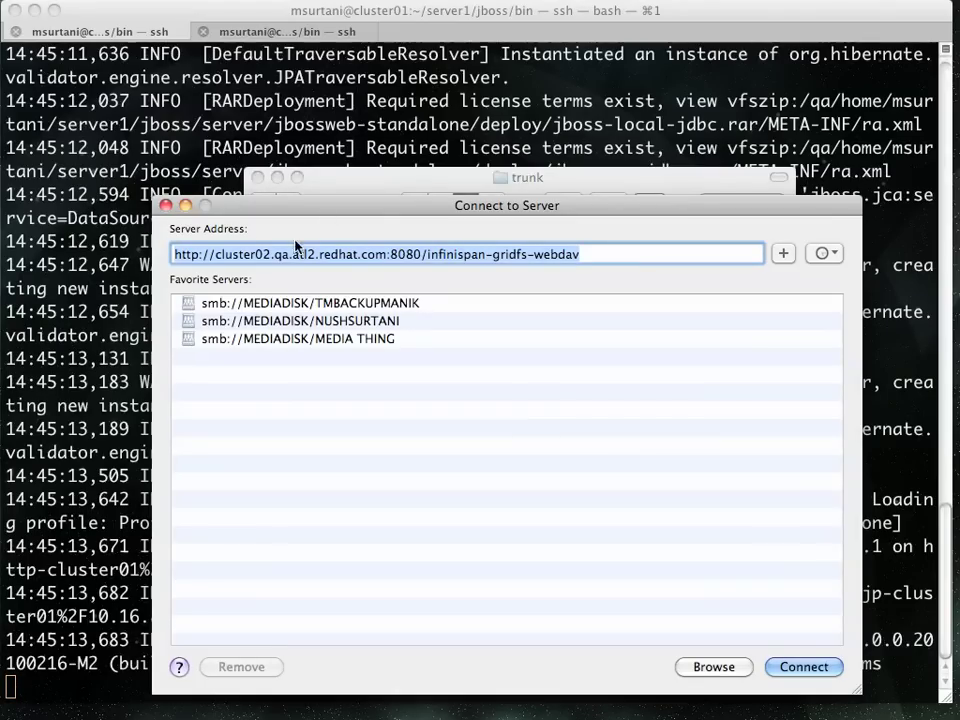
{"action": "left_click", "coordinate": [273, 254]}
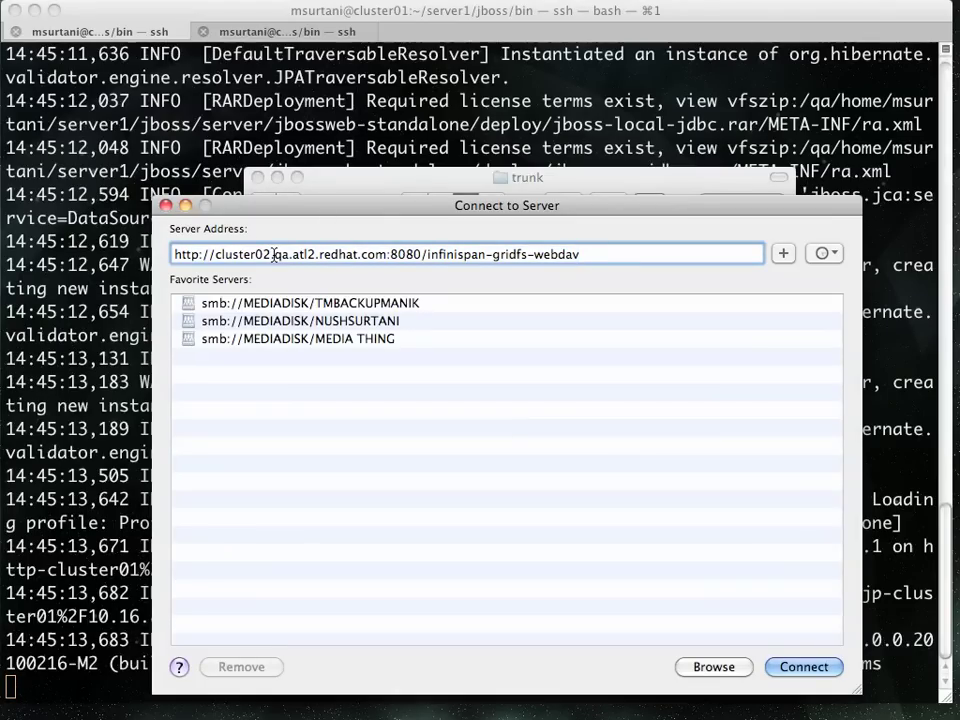
{"action": "key", "text": "BackSpace"}
{"action": "type", "text": "v"}
{"action": "key", "text": "BackSpace"}
{"action": "type", "text": "1"}
{"action": "key", "text": "Return"}
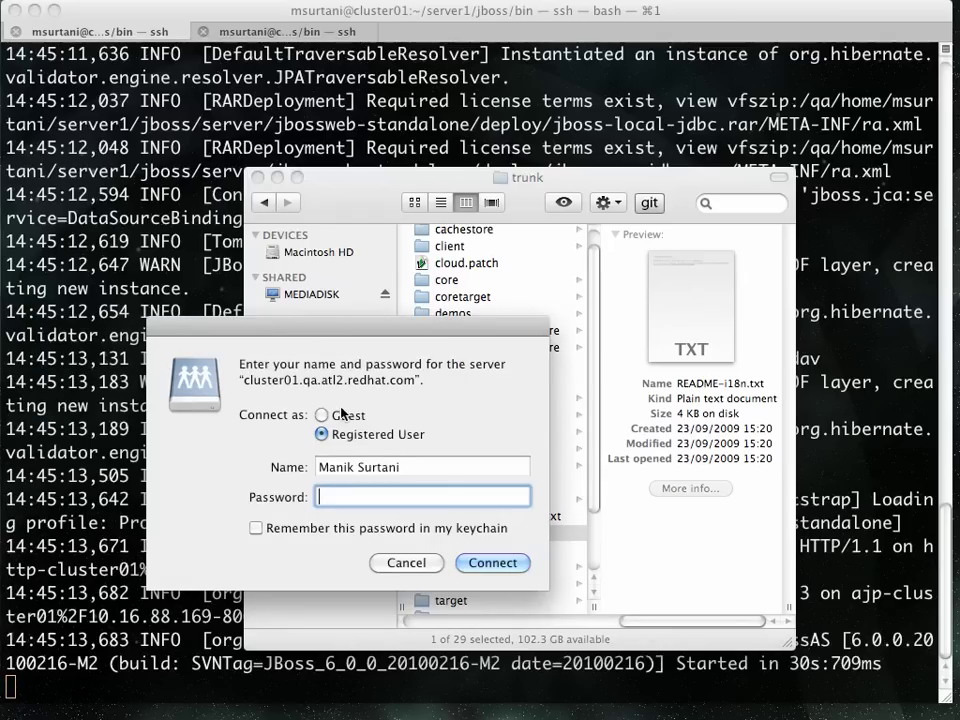
{"action": "left_click", "coordinate": [340, 418]}
{"action": "left_click", "coordinate": [505, 469]}
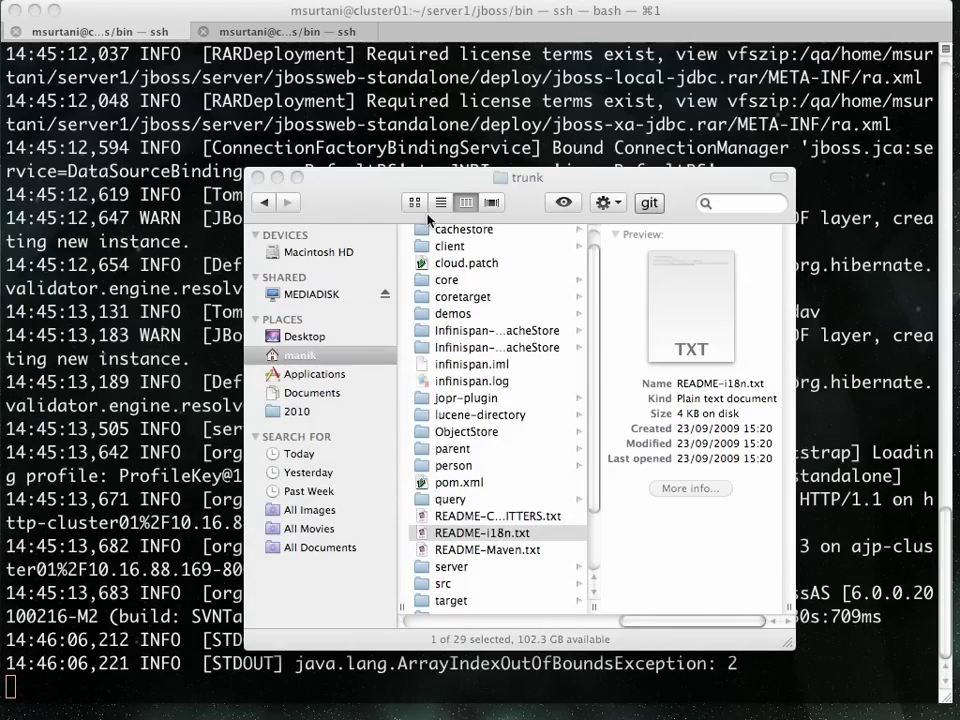
Change the server address to cluster02's infinispan-gridfs-webdav URL and connect as Guest
{"action": "left_click_drag", "start_coordinate": [379, 199], "coordinate": [214, 213]}
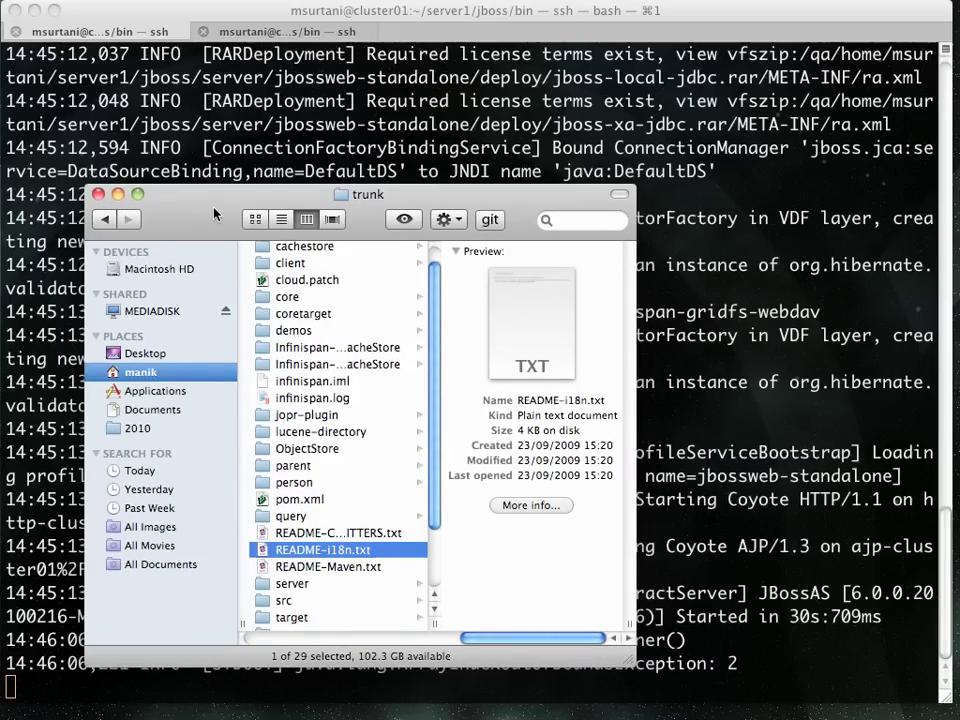
{"action": "key", "text": "super+k"}
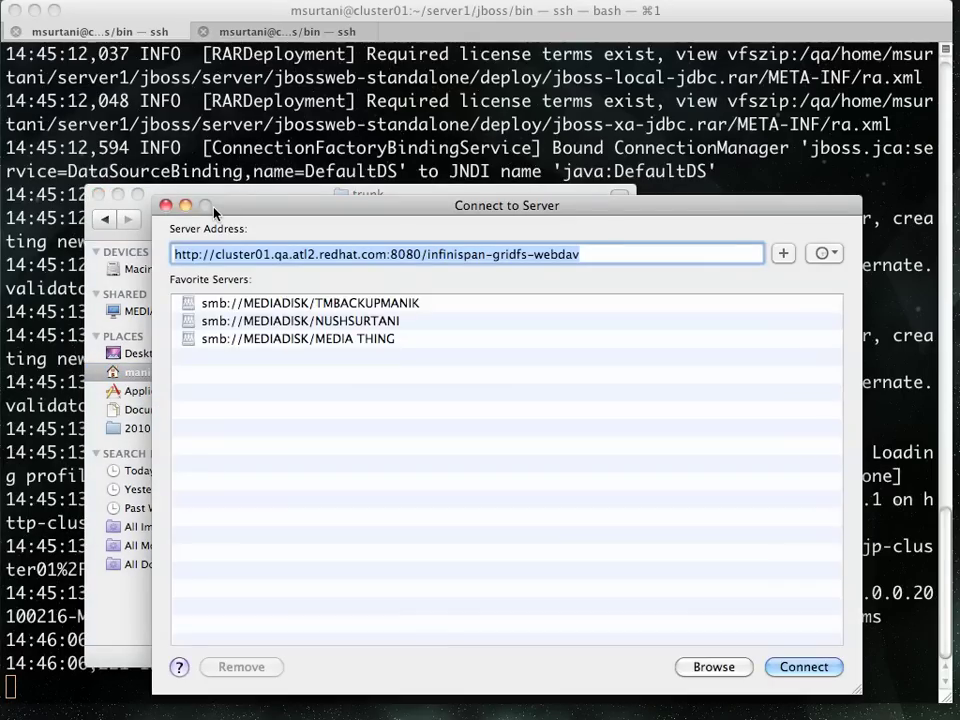
{"action": "key", "text": "Return"}
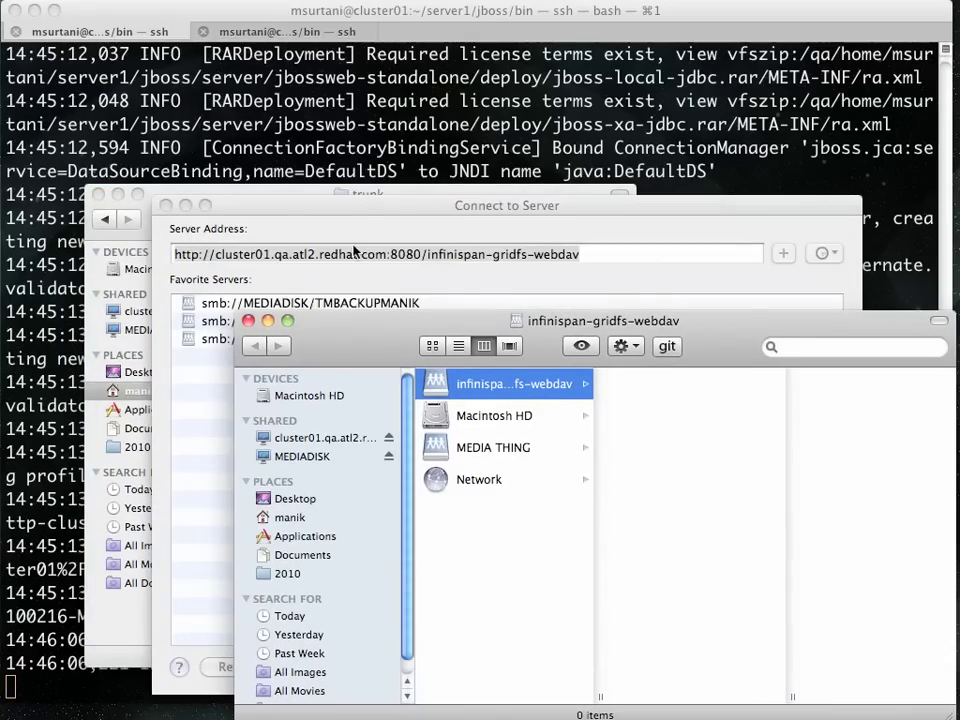
{"action": "left_click", "coordinate": [354, 250]}
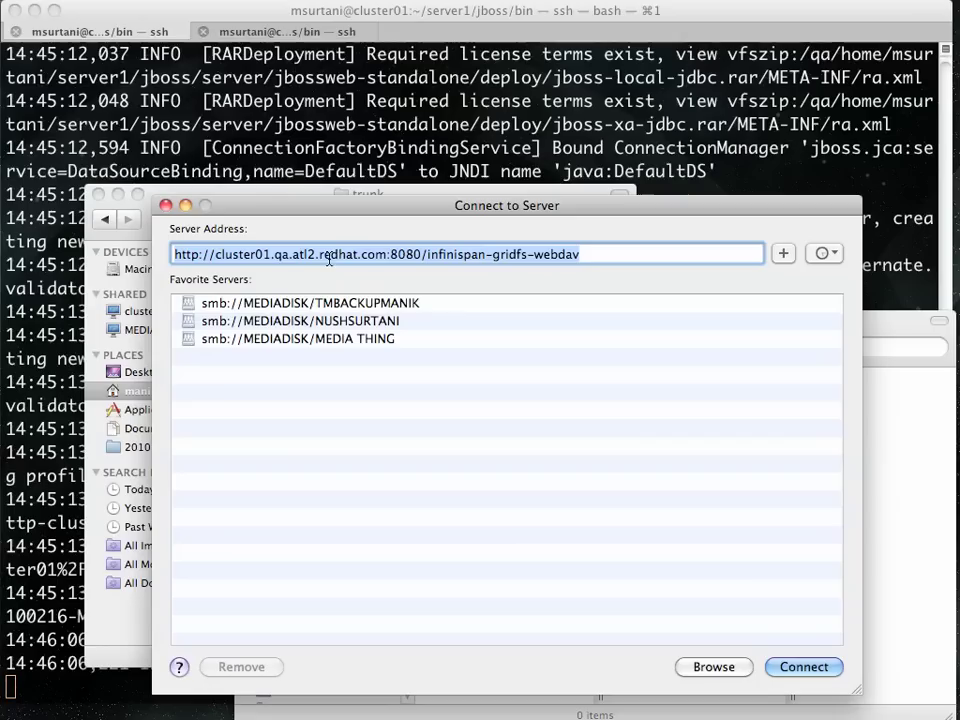
{"action": "left_click", "coordinate": [273, 254]}
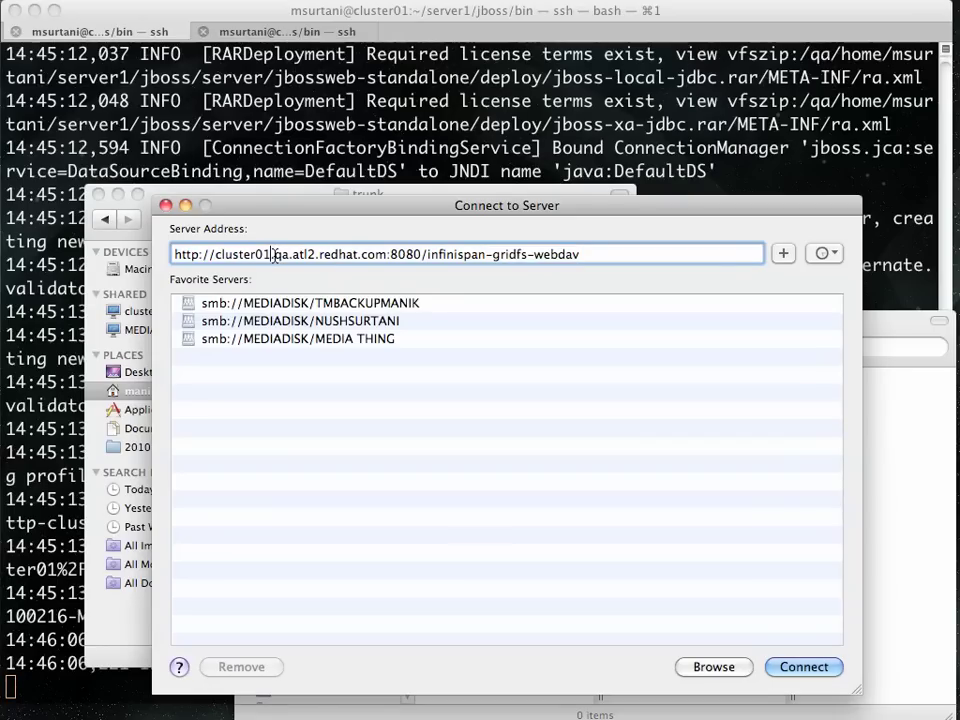
{"action": "key", "text": "BackSpace"}
{"action": "type", "text": "2"}
{"action": "key", "text": "Return"}
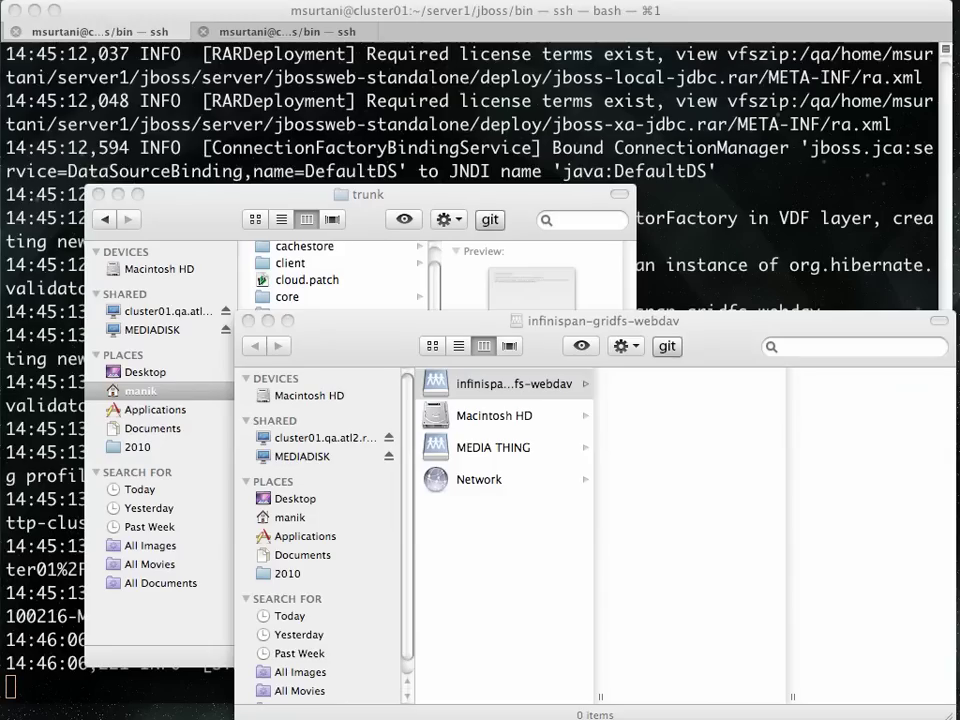
{"action": "left_click", "coordinate": [214, 440]}
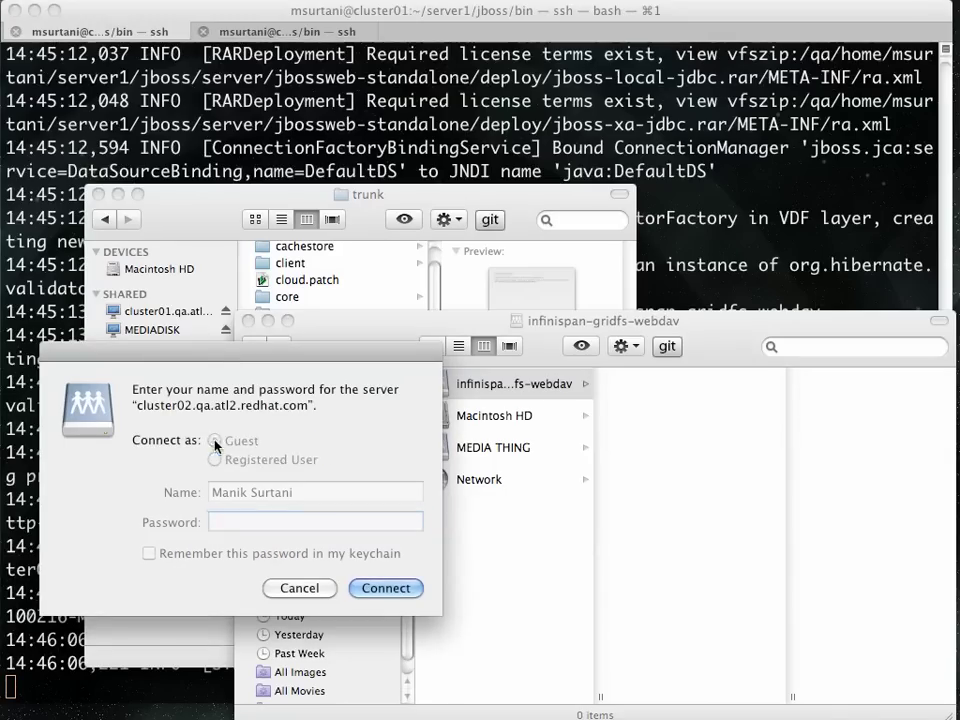
{"action": "left_click", "coordinate": [385, 492]}
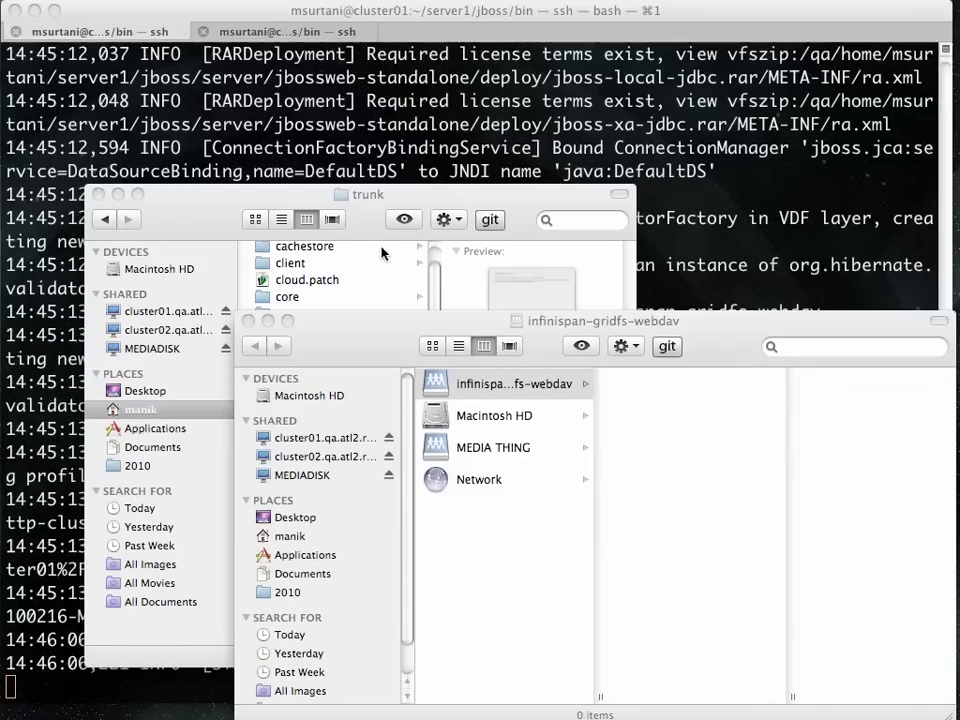
Arrange the Finder windows and drag README-i18n.txt from trunk onto the cluster01 share
{"action": "left_click_drag", "start_coordinate": [367, 197], "coordinate": [279, 111]}
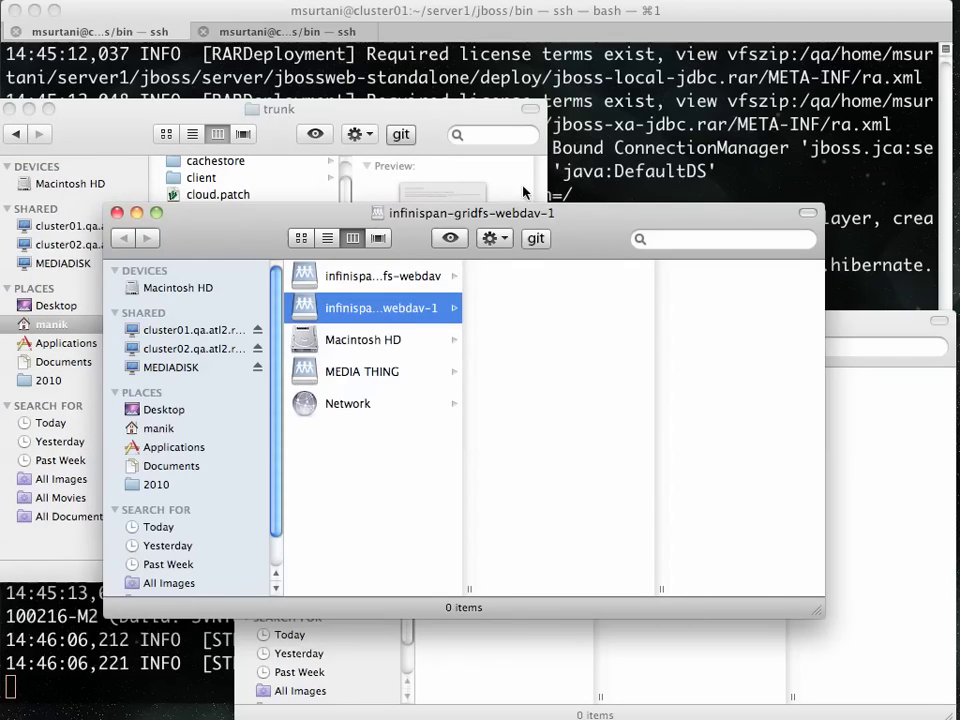
{"action": "left_click_drag", "start_coordinate": [580, 235], "coordinate": [716, 33]}
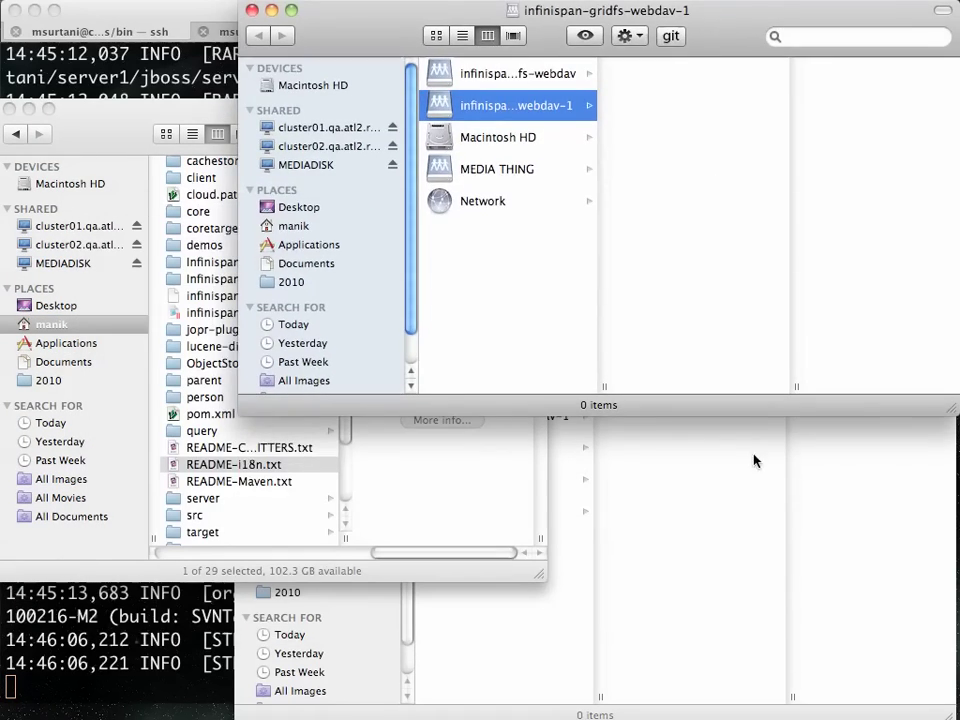
{"action": "left_click", "coordinate": [755, 460]}
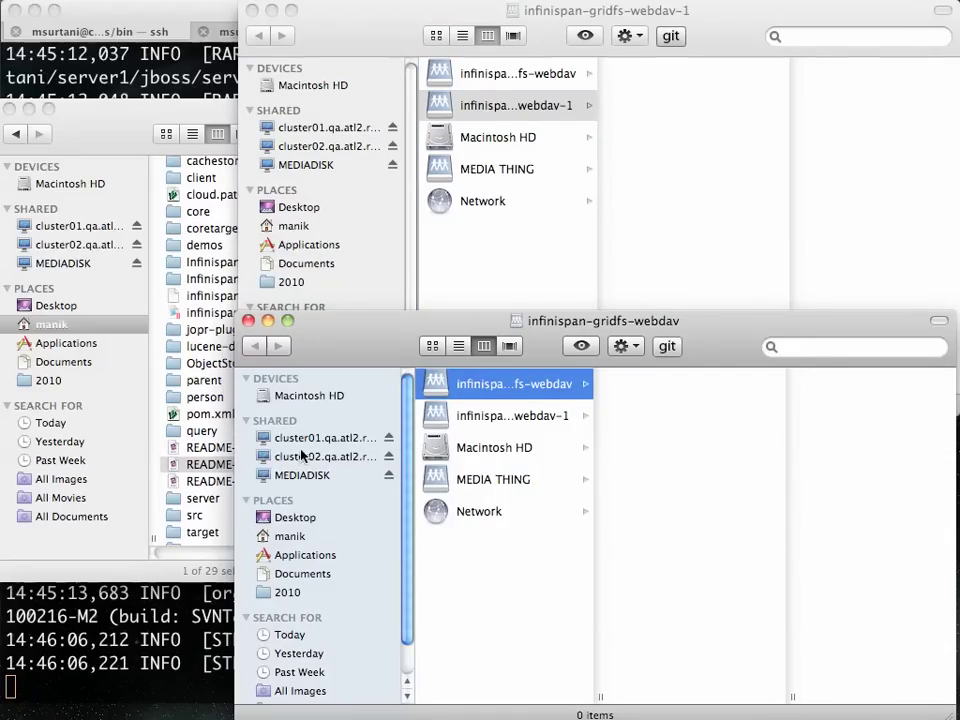
{"action": "left_click", "coordinate": [116, 134]}
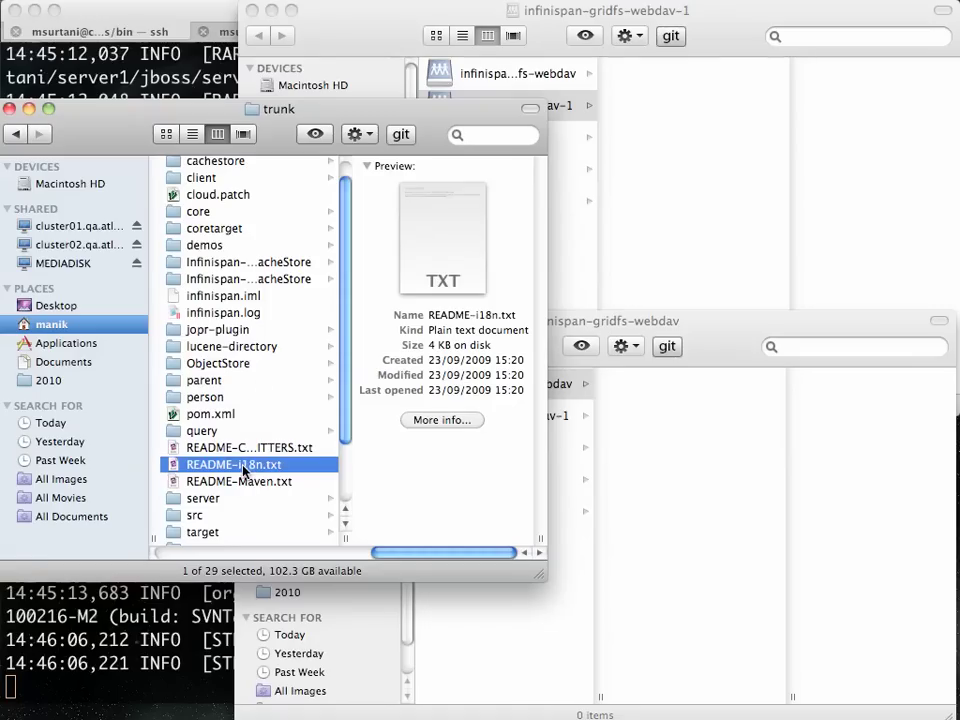
{"action": "left_click_drag", "start_coordinate": [245, 470], "coordinate": [713, 507]}
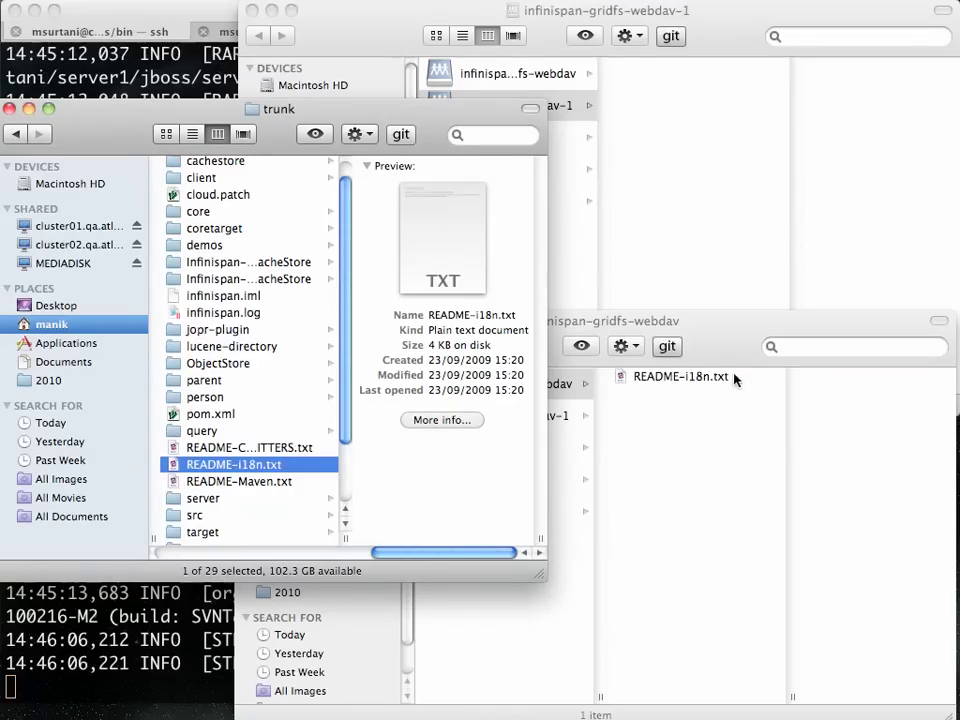
Check README-i18n.txt is listed on infinispan-gridfs-webdav-1, then eject the cluster01 share
{"action": "left_click", "coordinate": [712, 356]}
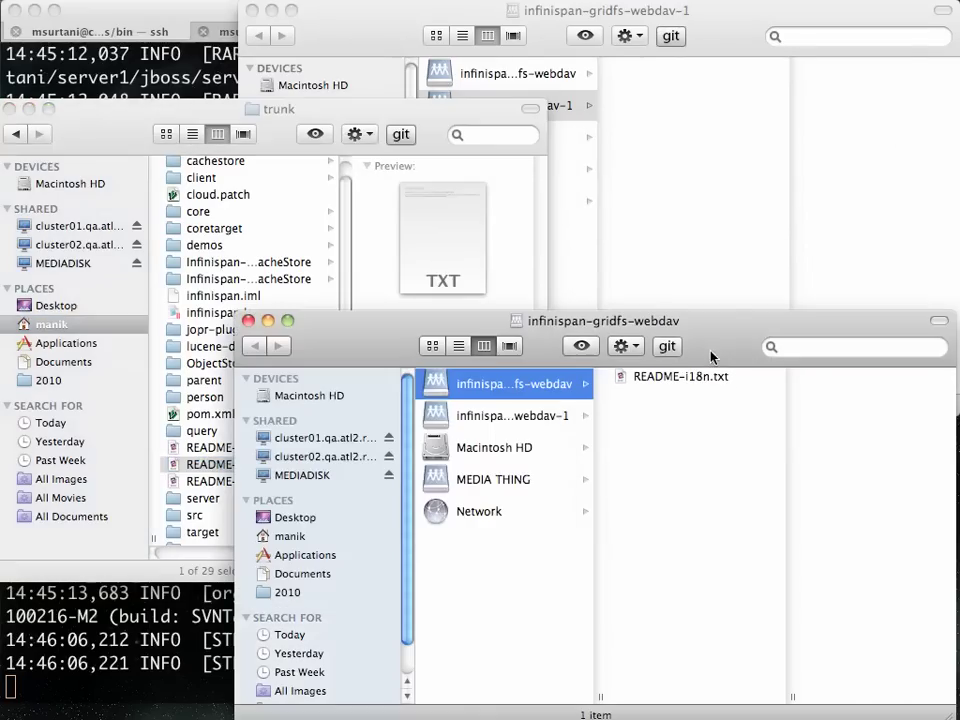
{"action": "left_click", "coordinate": [743, 42]}
{"action": "left_click", "coordinate": [517, 112]}
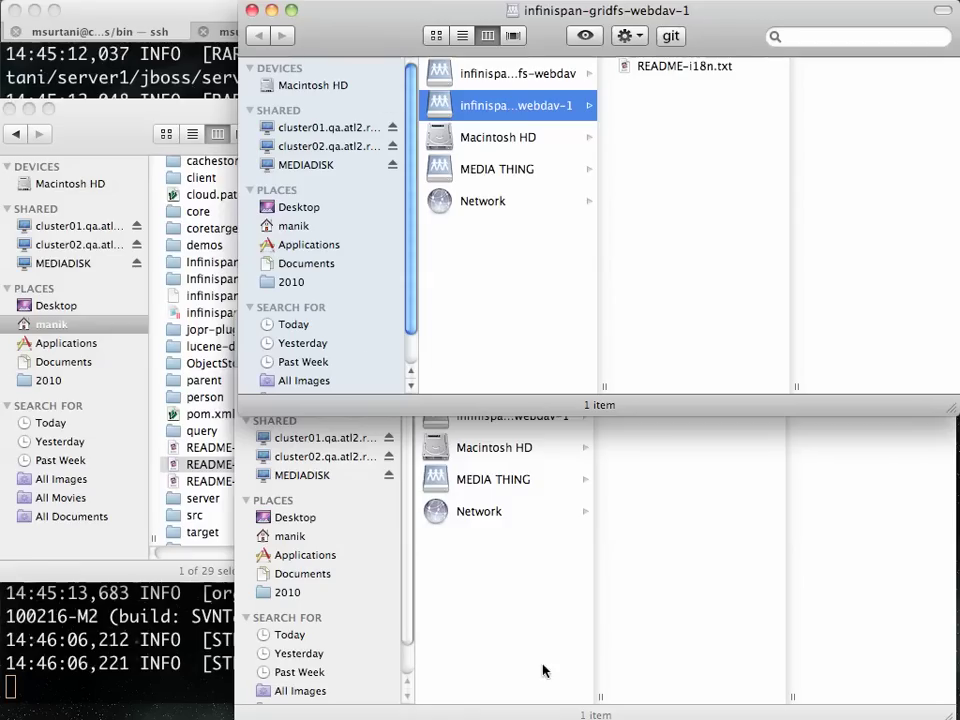
{"action": "left_click", "coordinate": [575, 637]}
{"action": "left_click", "coordinate": [389, 437]}
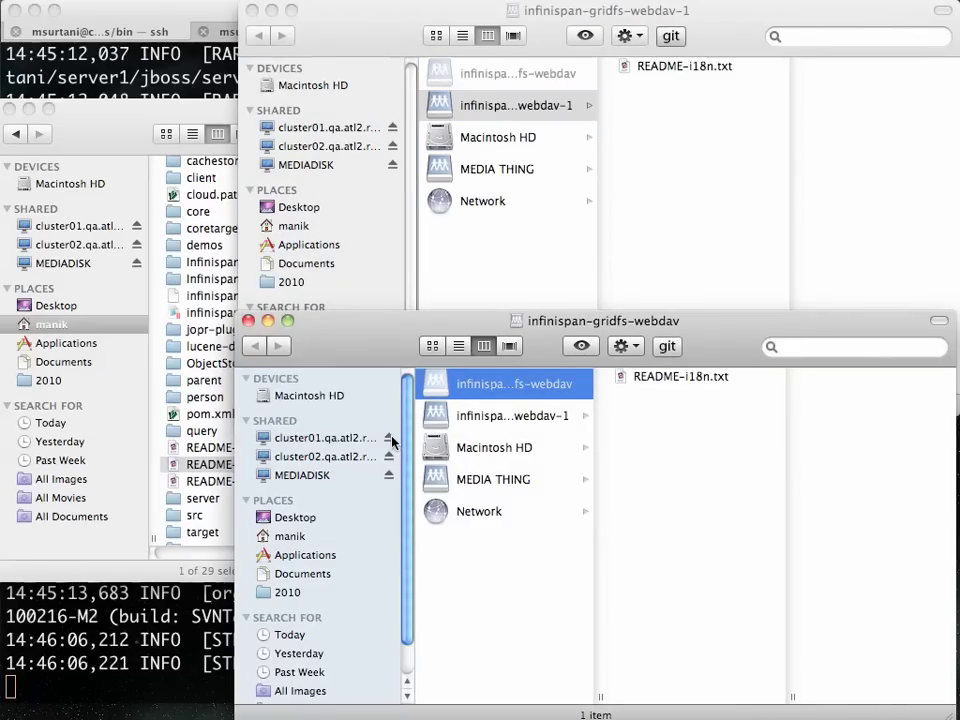
Stop the JBoss server in cluster01's ssh session with Ctrl+C, then return to Finder
{"action": "key", "text": "super+Tab"}
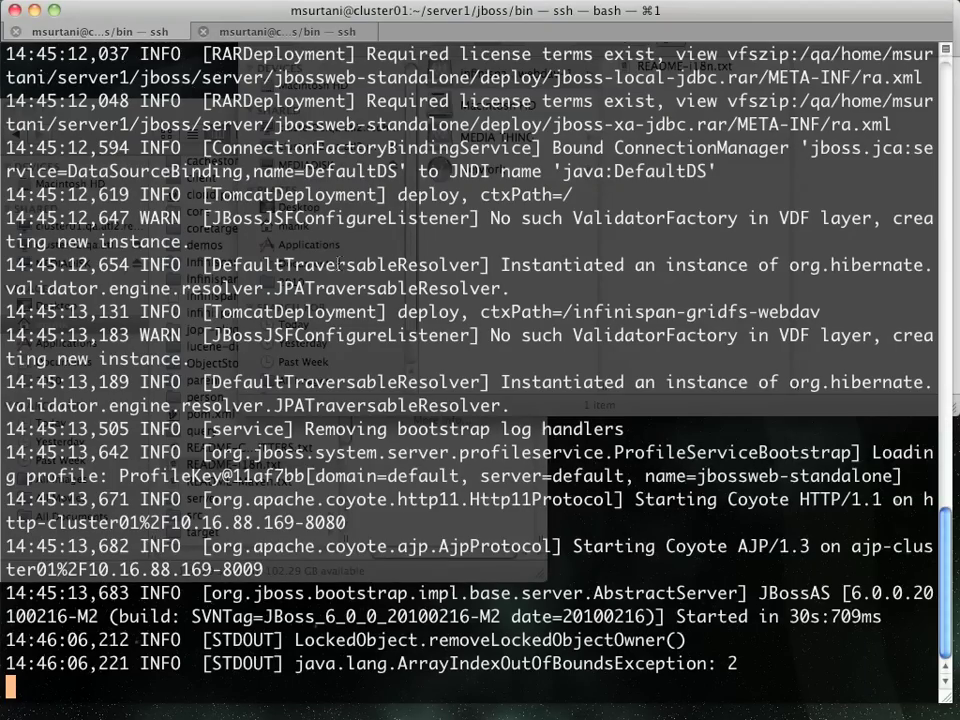
{"action": "key", "text": "ctrl+c"}
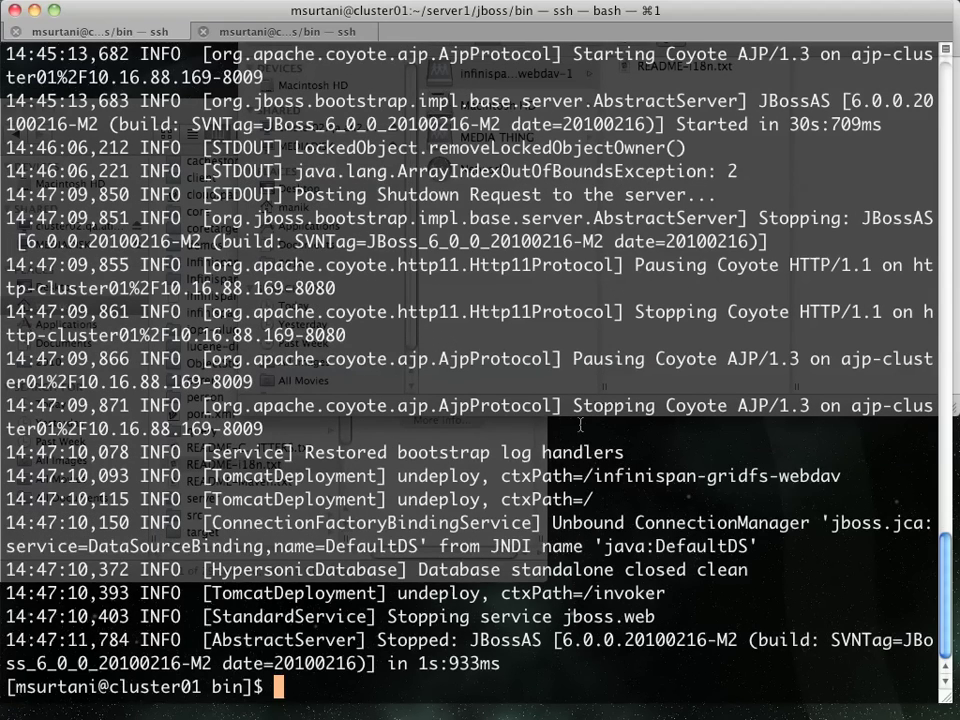
{"action": "key", "text": "super+Tab"}
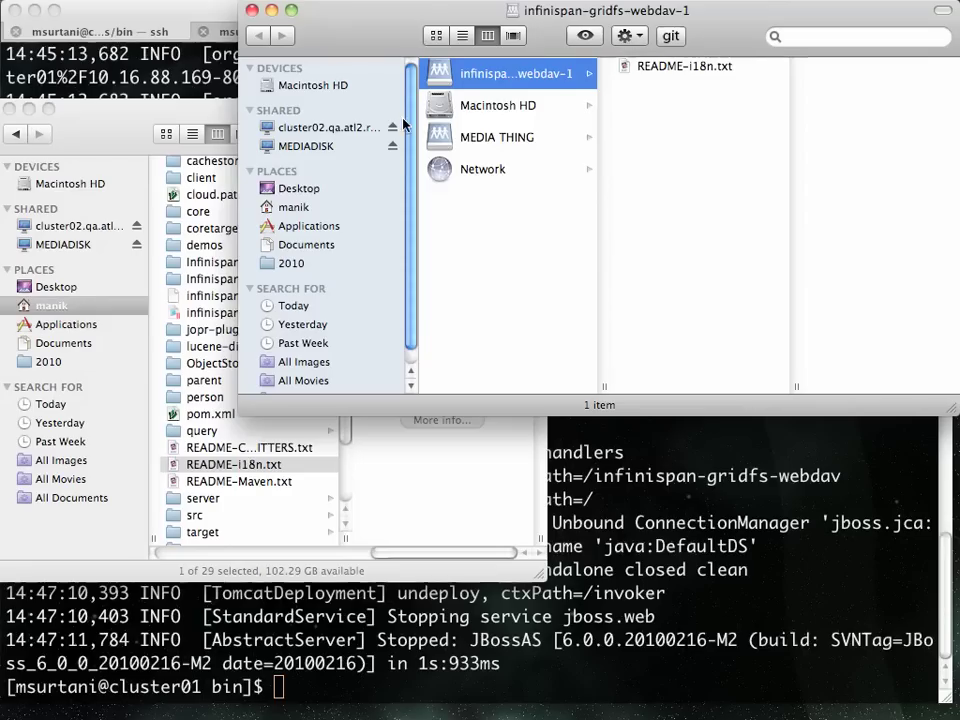
Open README-i18n.txt from the cluster02 WebDAV disk in a text editor
{"action": "left_click", "coordinate": [665, 67]}
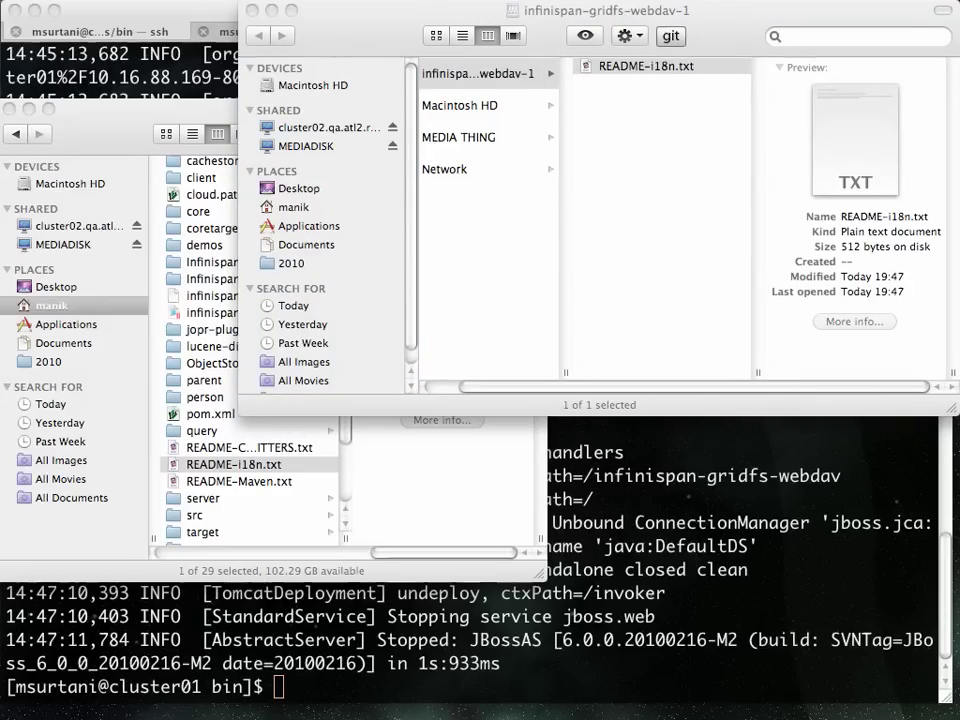
{"action": "key", "text": "super+o"}
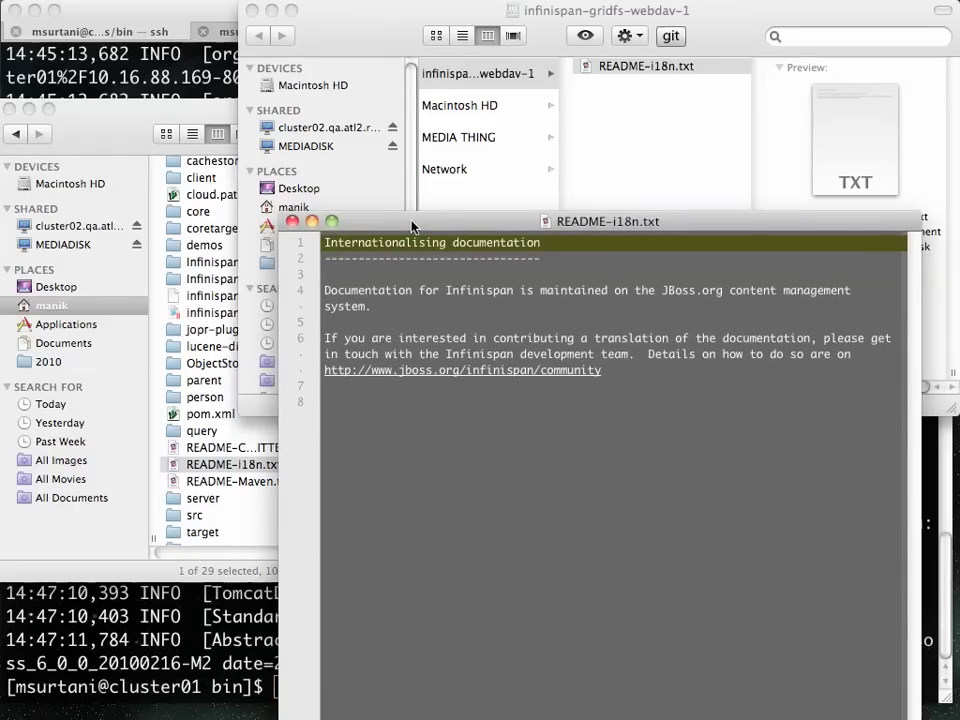